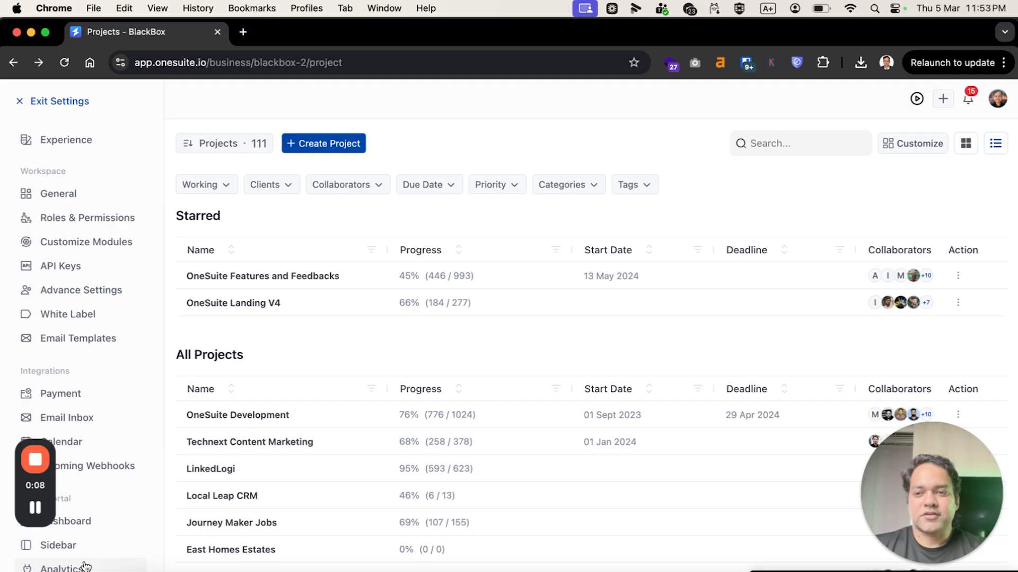
Turn the Timesheet module off and back on in the workspace's module customization.
click(81, 239)
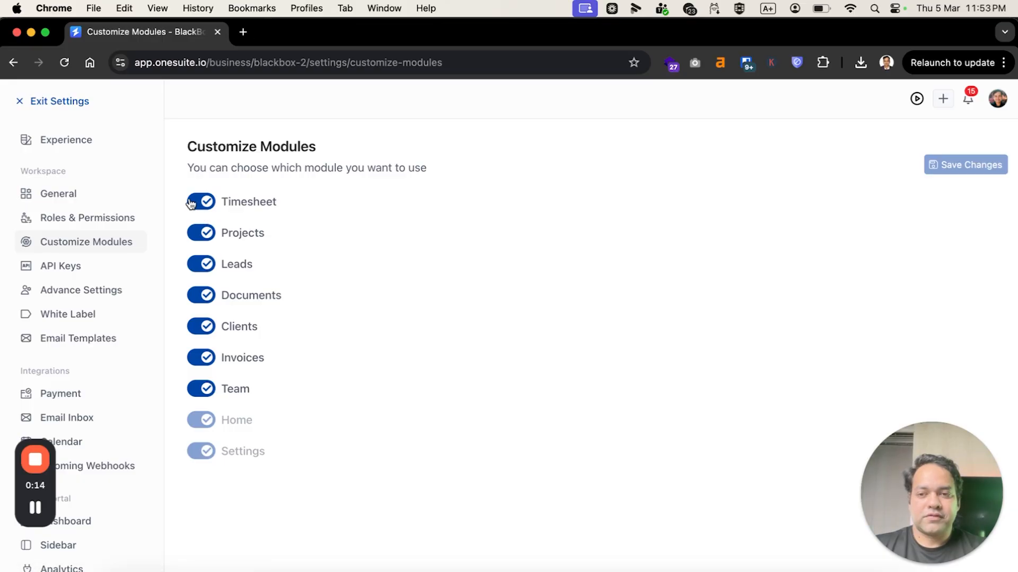
click(191, 204)
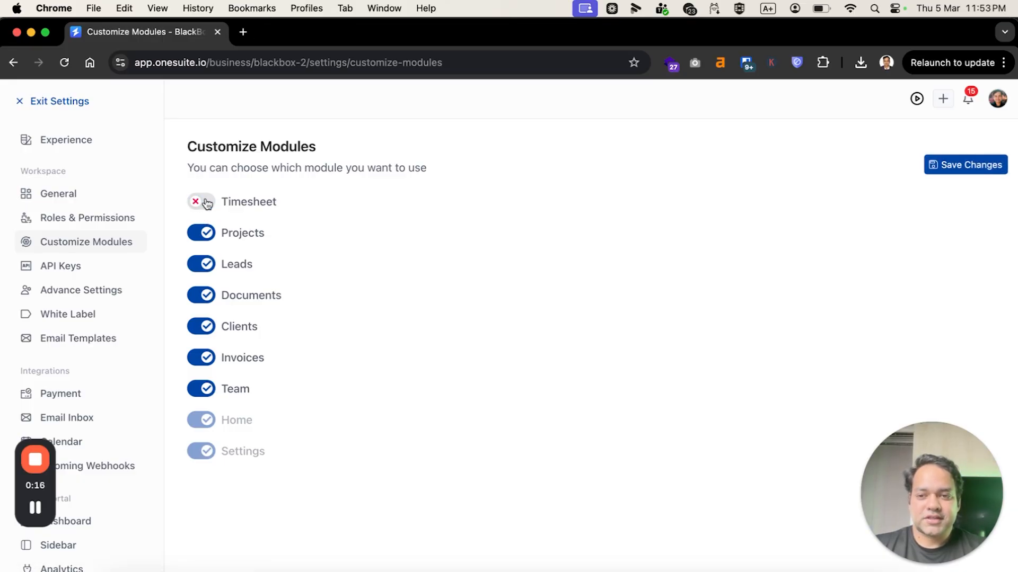
click(207, 203)
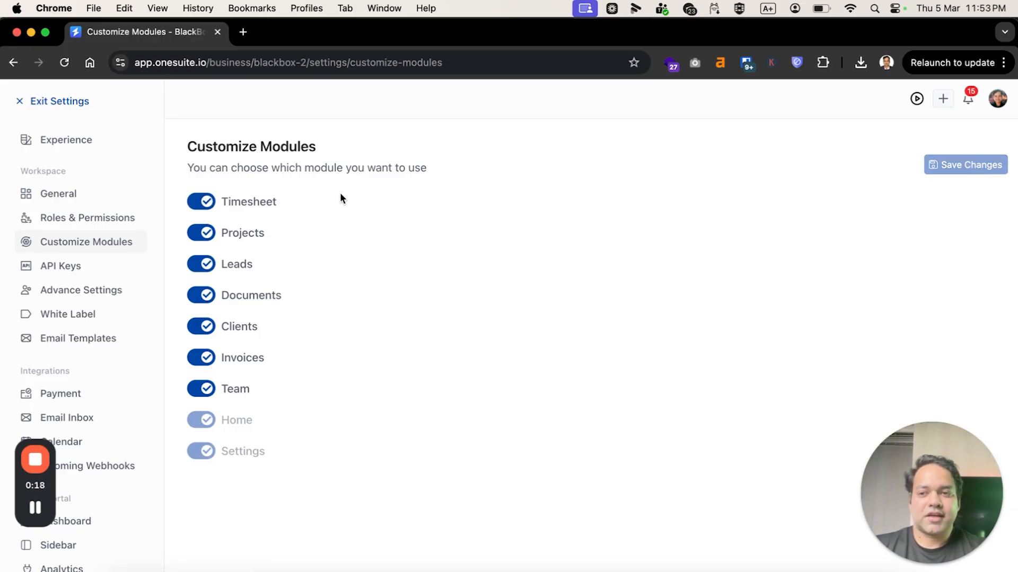
Leave the settings and open the time tracker, reviewing its project and member choices.
click(61, 101)
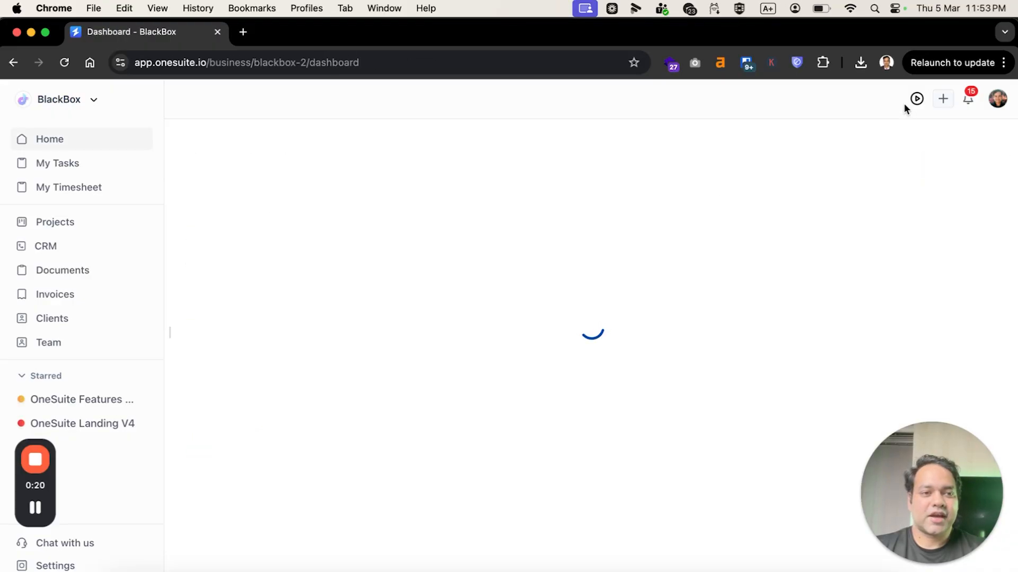
click(916, 98)
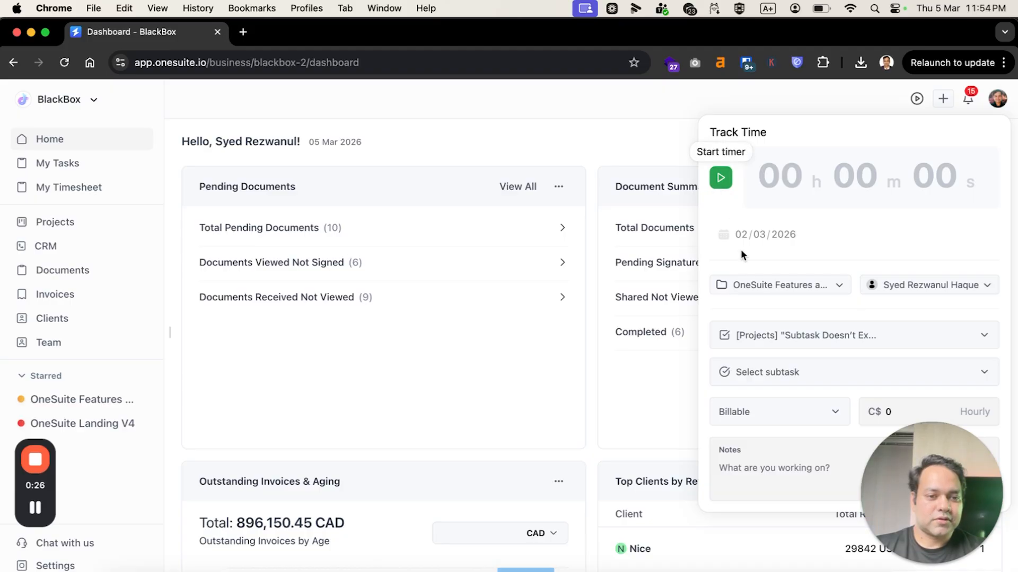
click(747, 285)
click(748, 285)
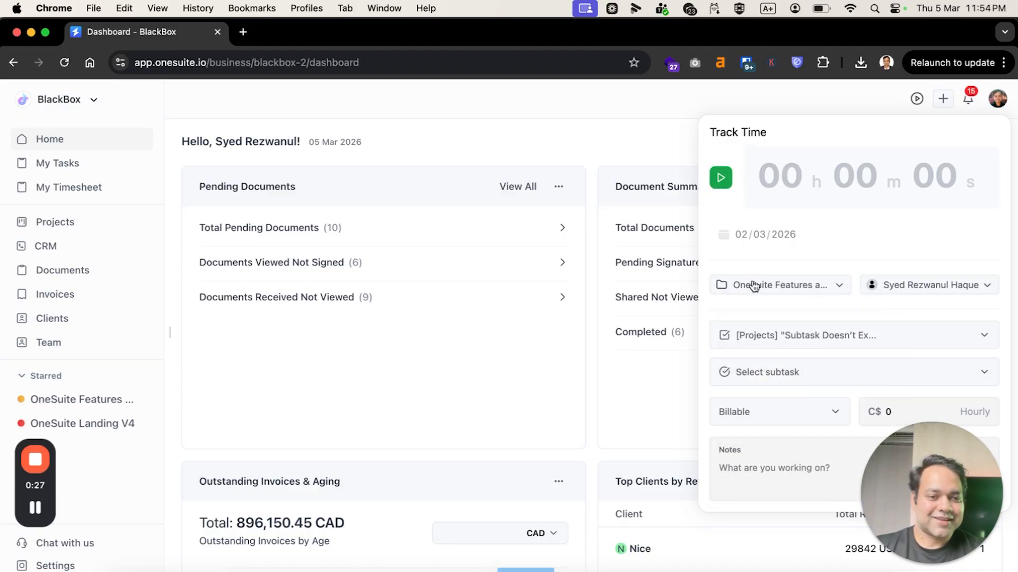
click(901, 293)
click(902, 293)
scroll(826, 339, down, 1)
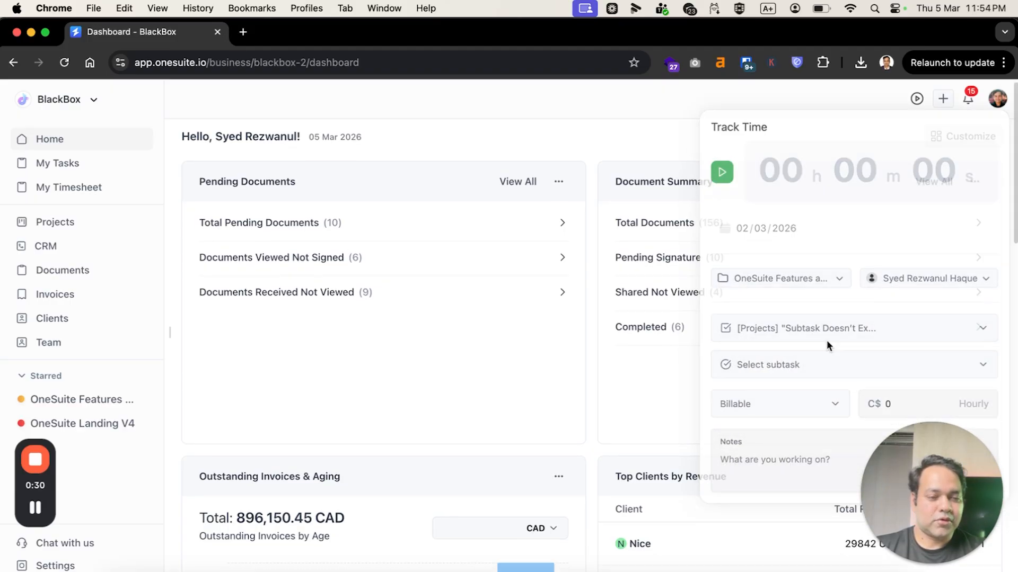
scroll(826, 345, down, 3)
scroll(826, 344, up, 4)
click(913, 100)
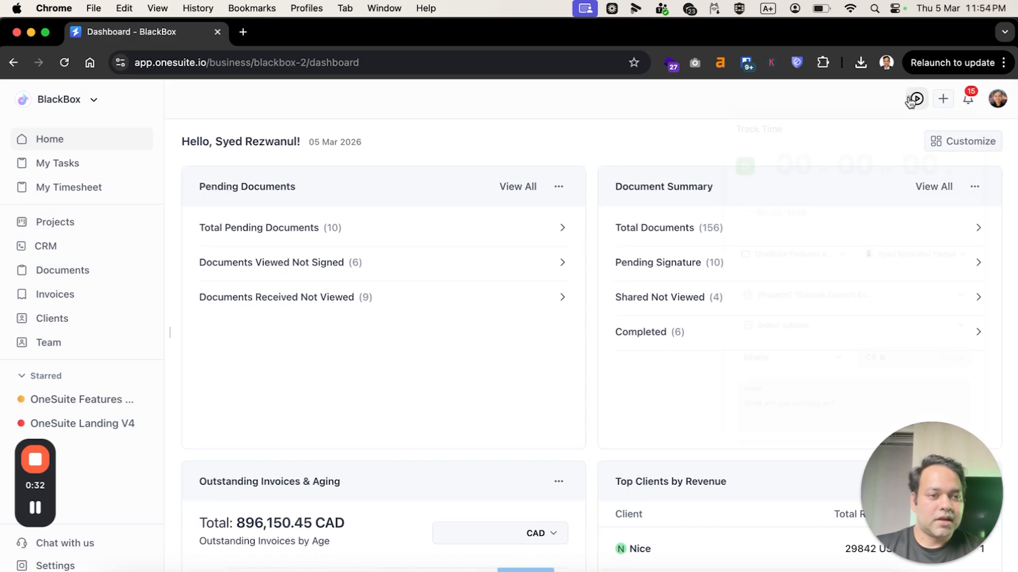
drag(892, 463, 541, 467)
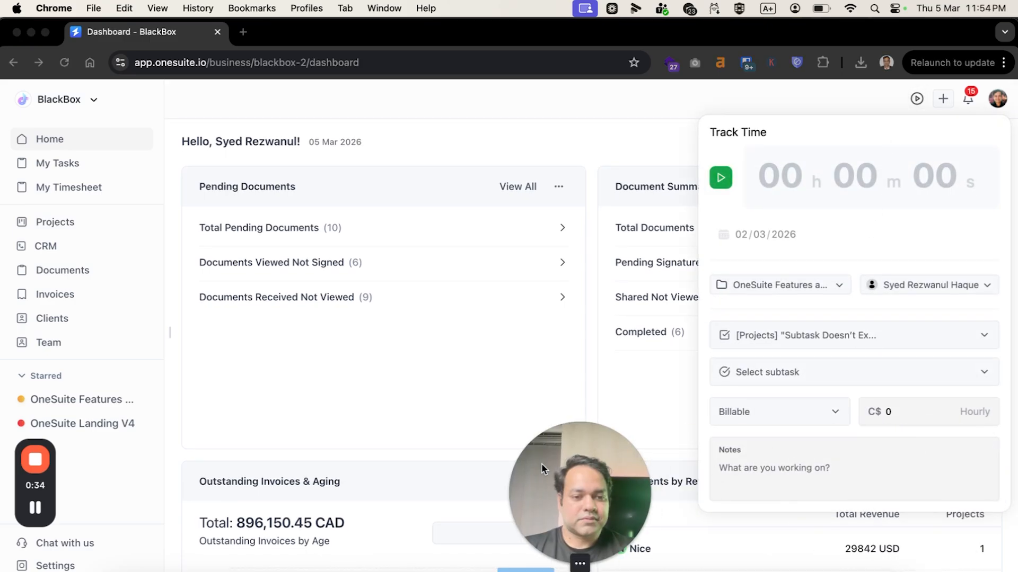
Set the tracked time entry's billability to Non-billable.
click(795, 332)
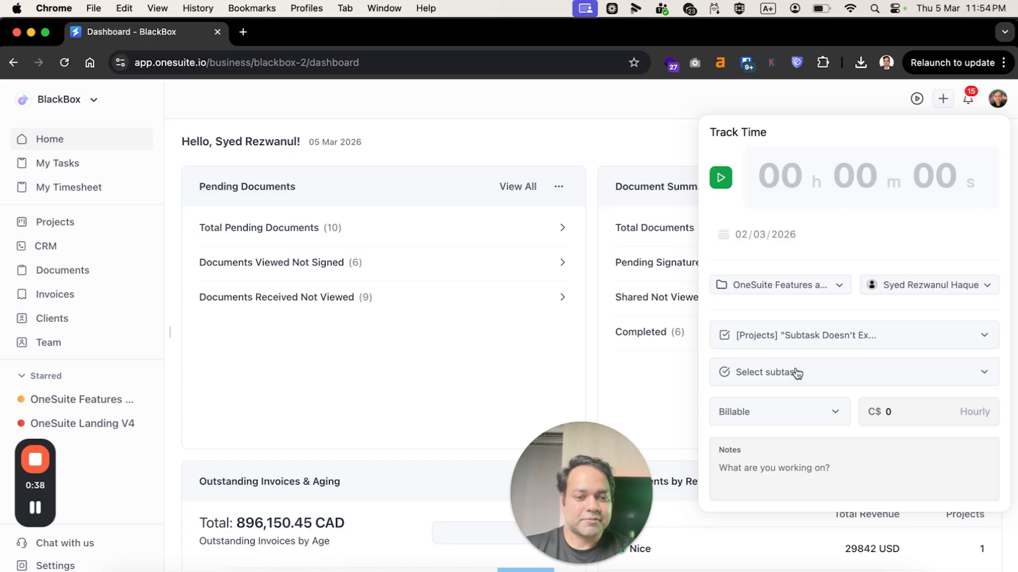
click(800, 411)
click(773, 468)
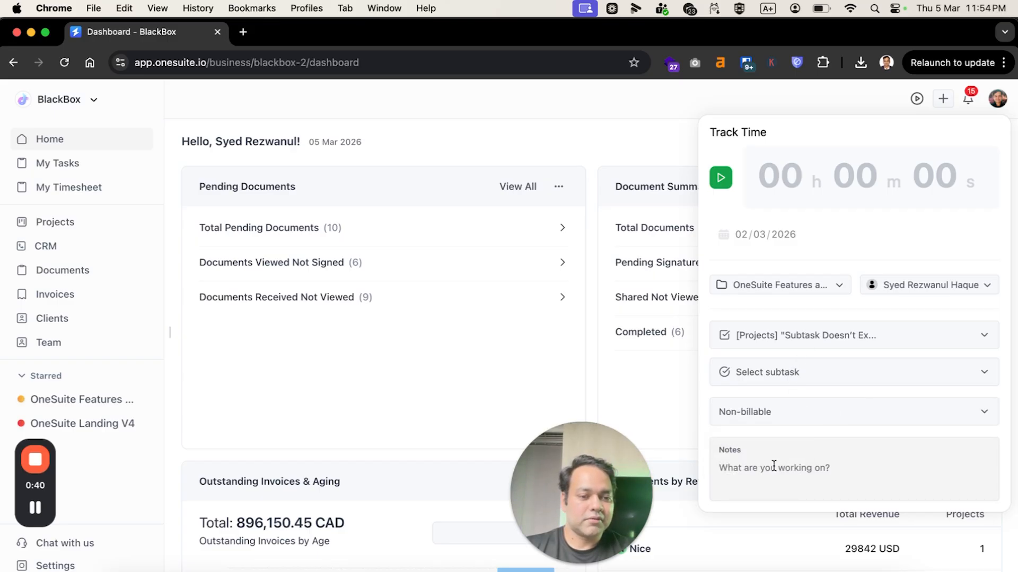
Set the tracked time entry to Billable at C$ 100 hourly and start the timer.
click(797, 419)
click(761, 441)
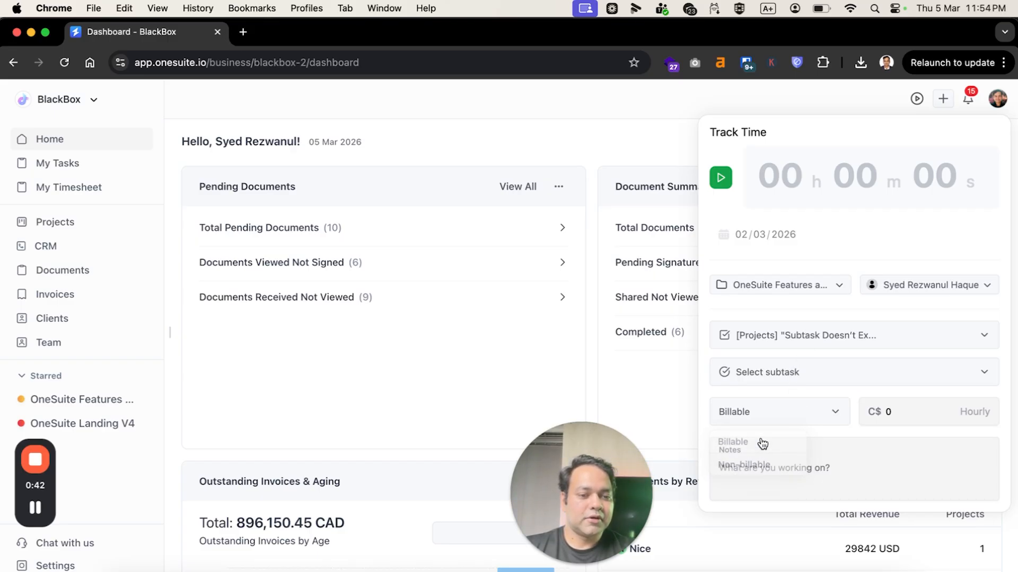
click(902, 407)
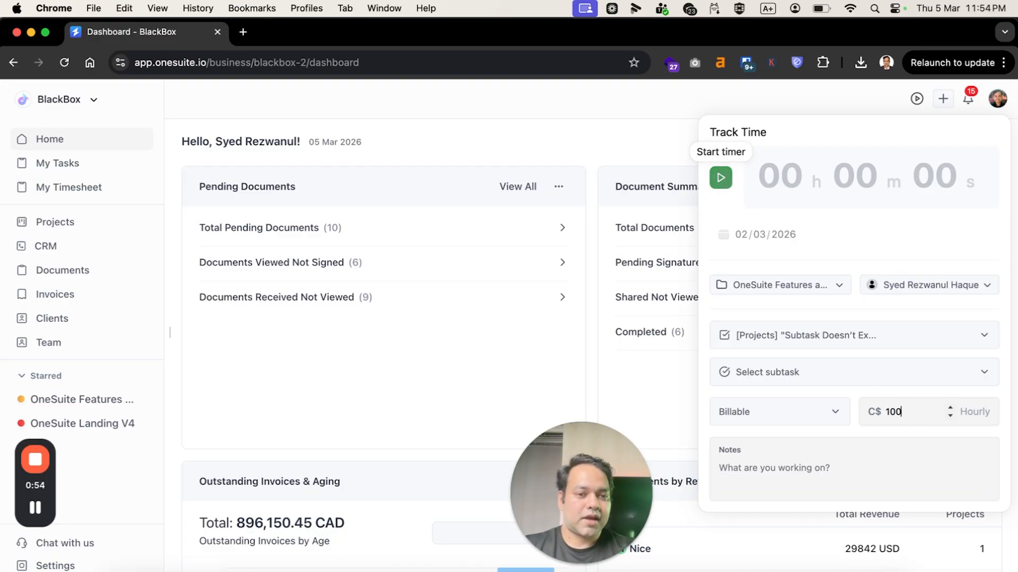
click(721, 178)
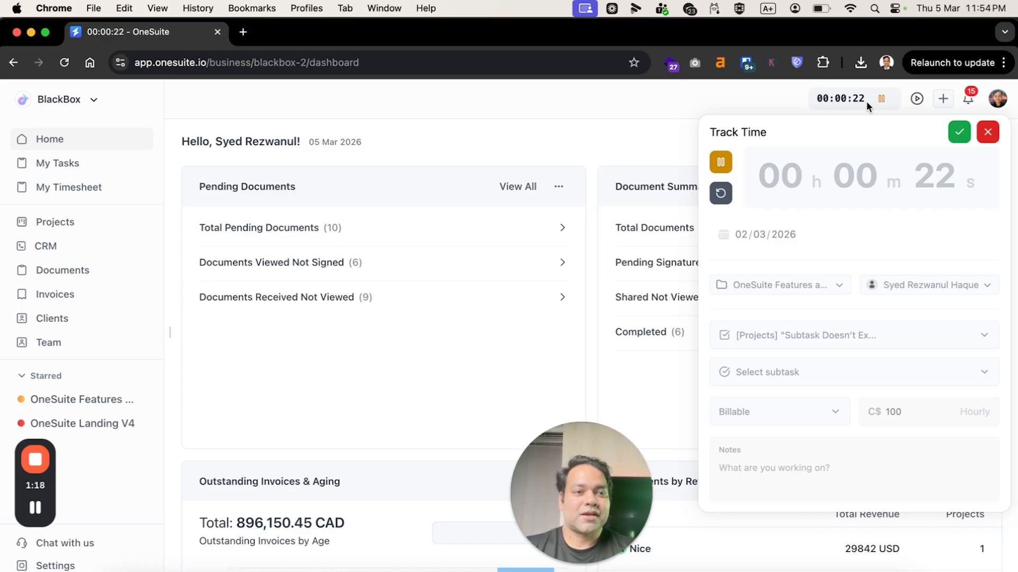
click(602, 138)
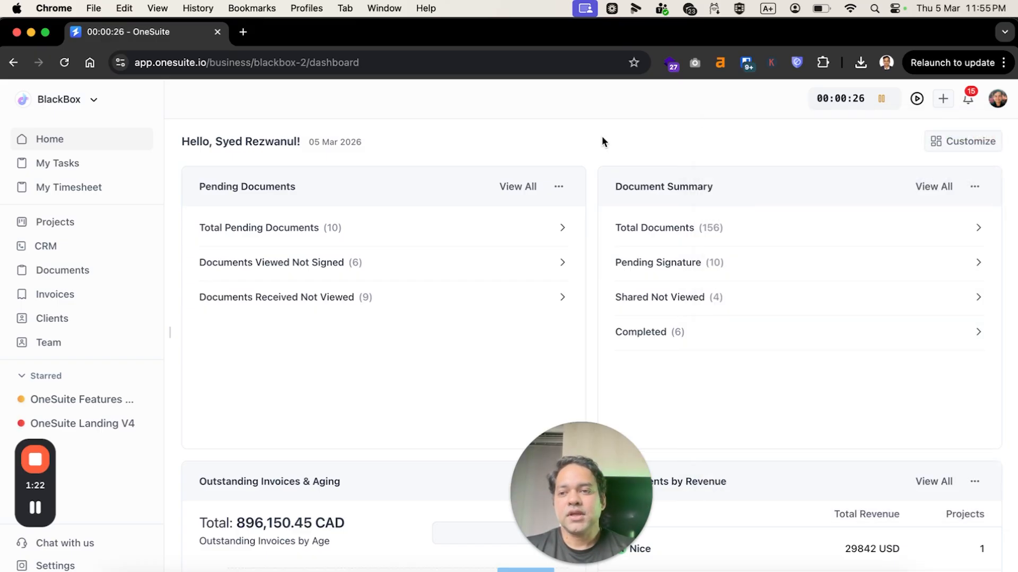
Open the personal timesheet and examine its entries across all columns, including amount, billing and approval status.
click(100, 194)
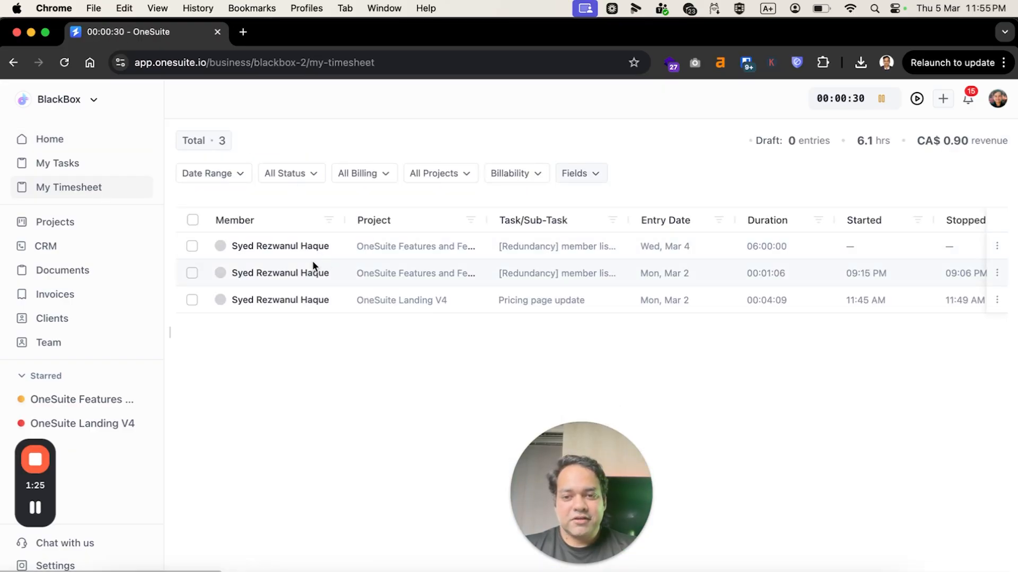
scroll(392, 268, right, 10)
scroll(392, 267, left, 10)
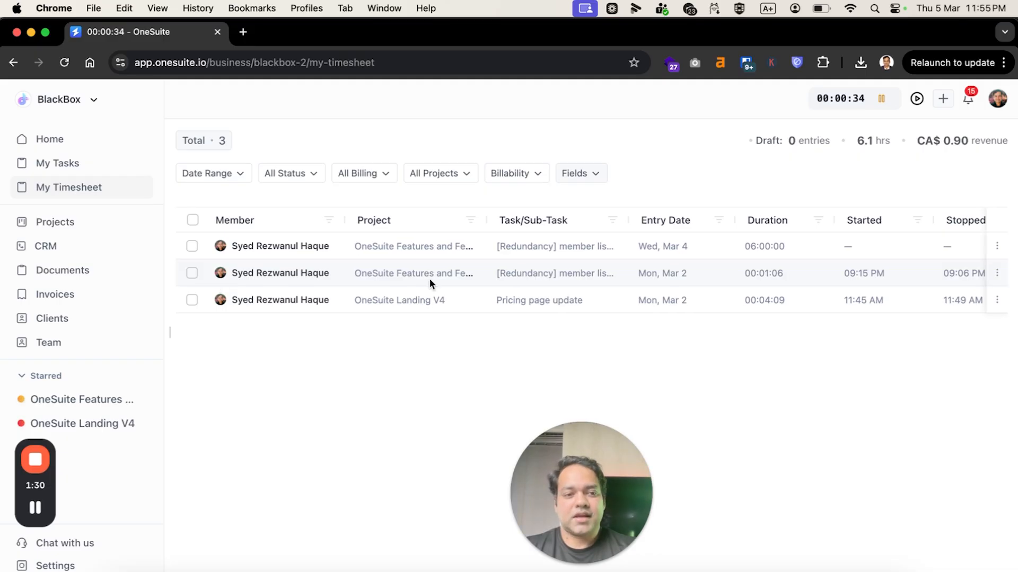
scroll(429, 278, right, 10)
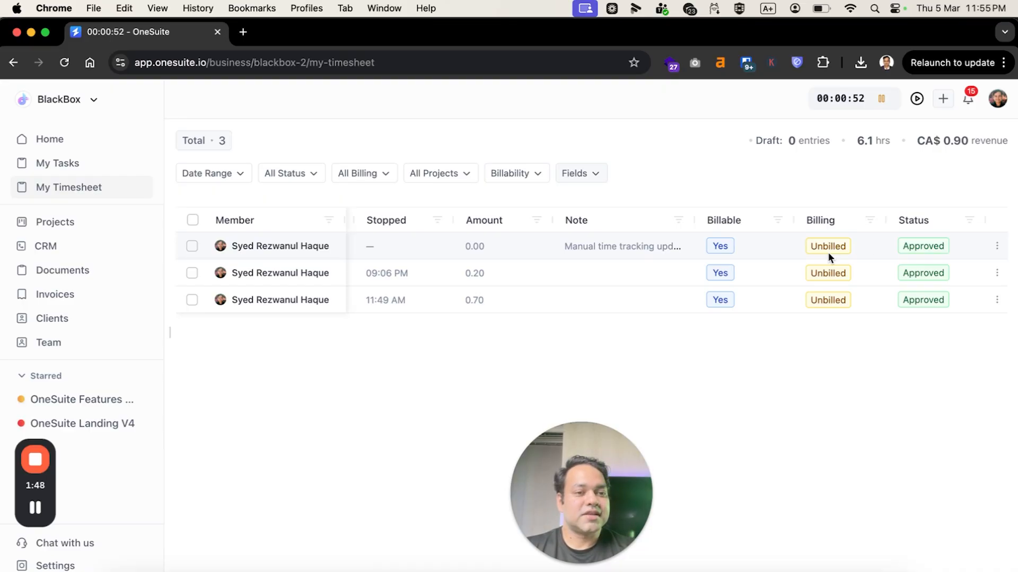
scroll(828, 253, left, 10)
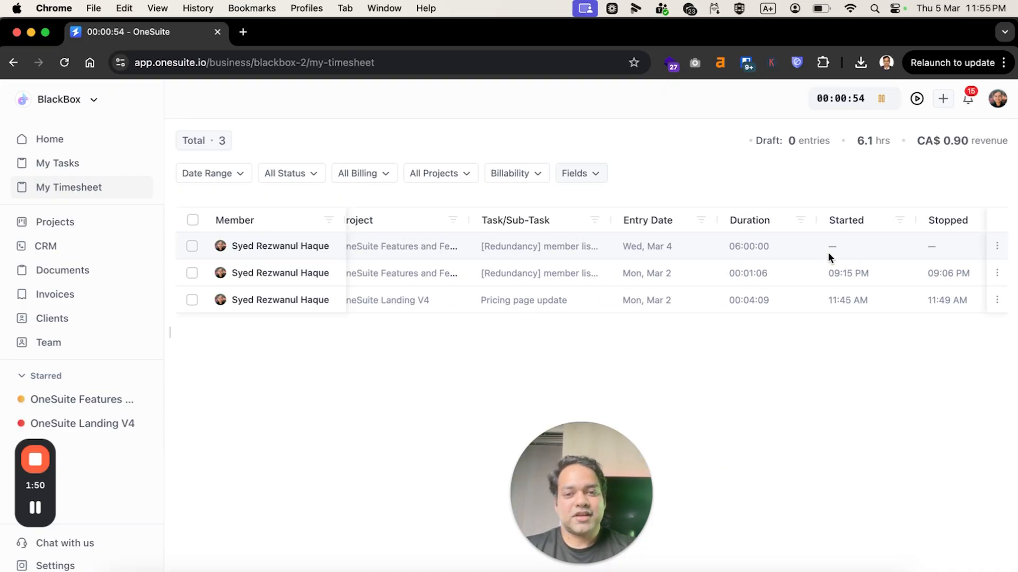
Open the timesheet of the OneSuite Features and Feedbacks project.
click(74, 225)
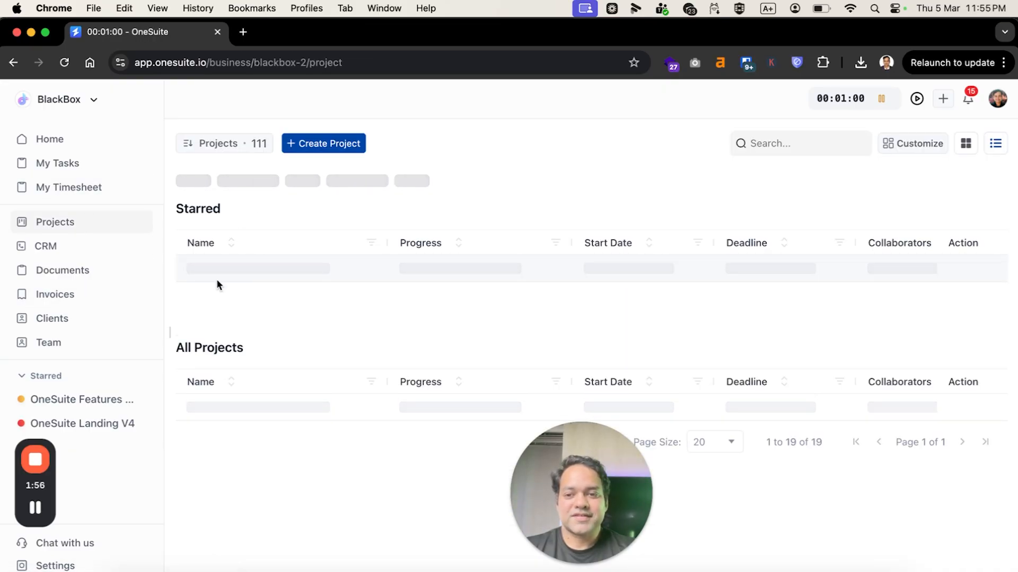
click(230, 274)
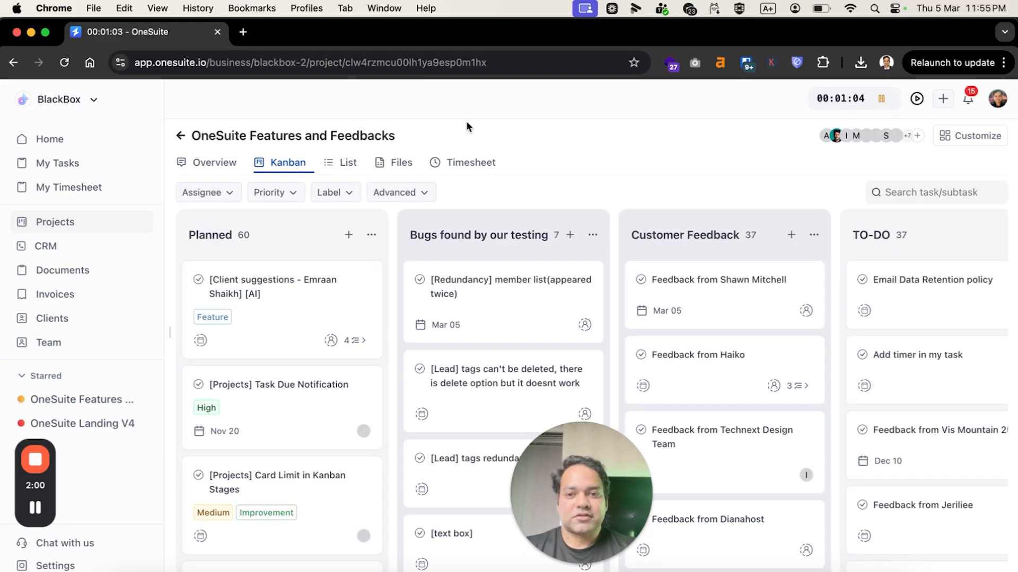
click(448, 162)
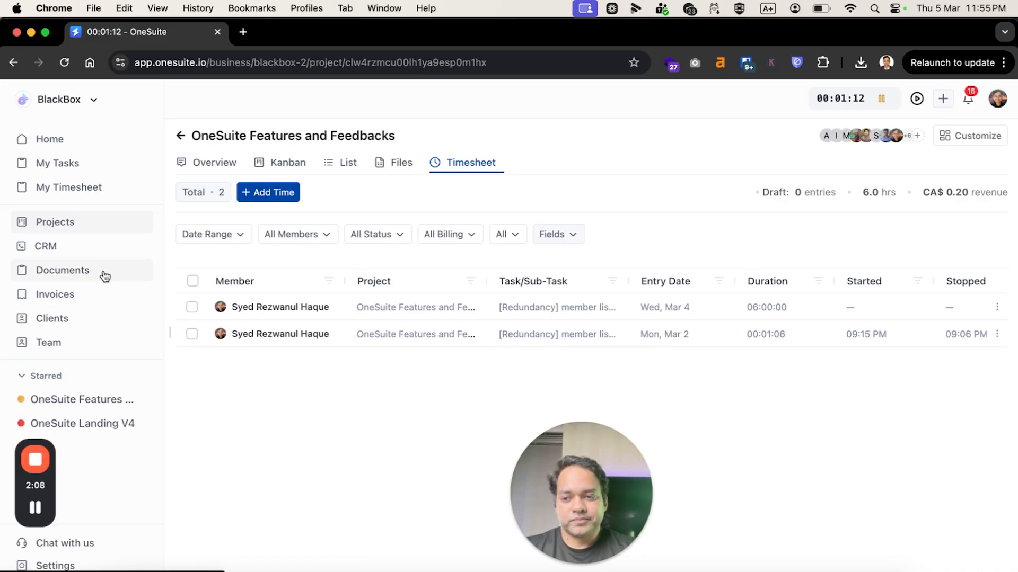
Start a new invoice and look through its project choices without picking one.
click(90, 298)
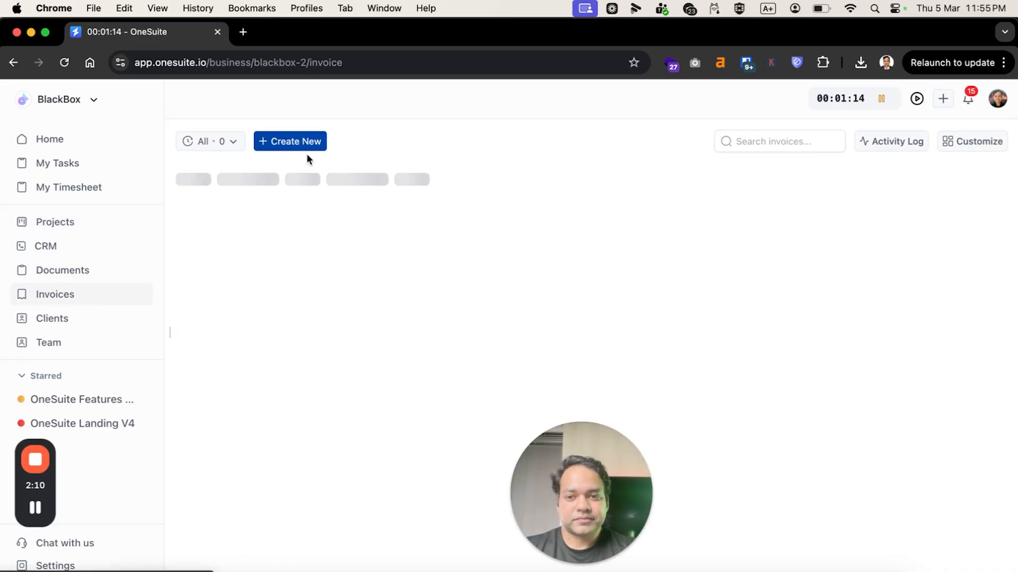
click(296, 142)
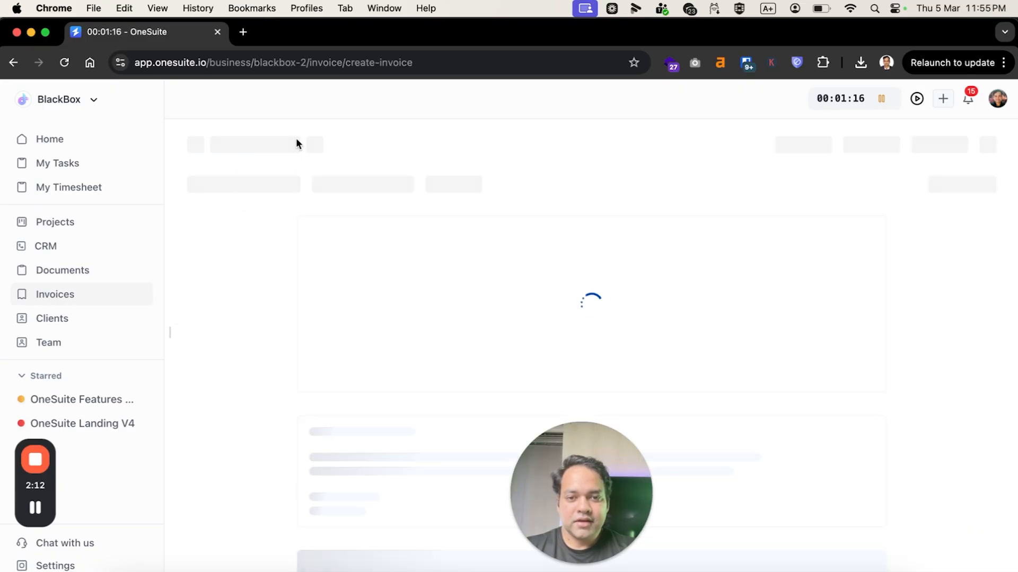
click(361, 188)
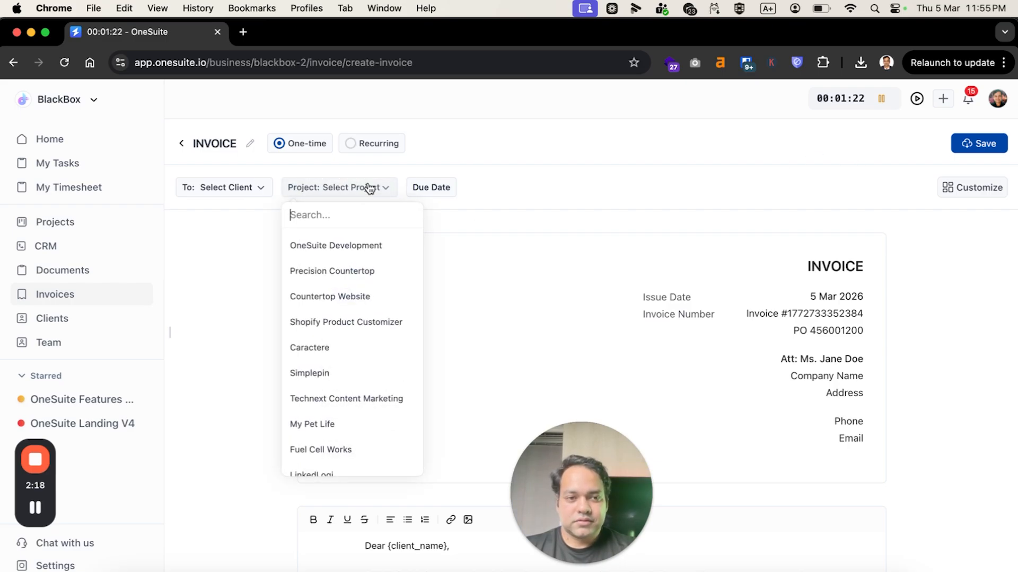
click(807, 205)
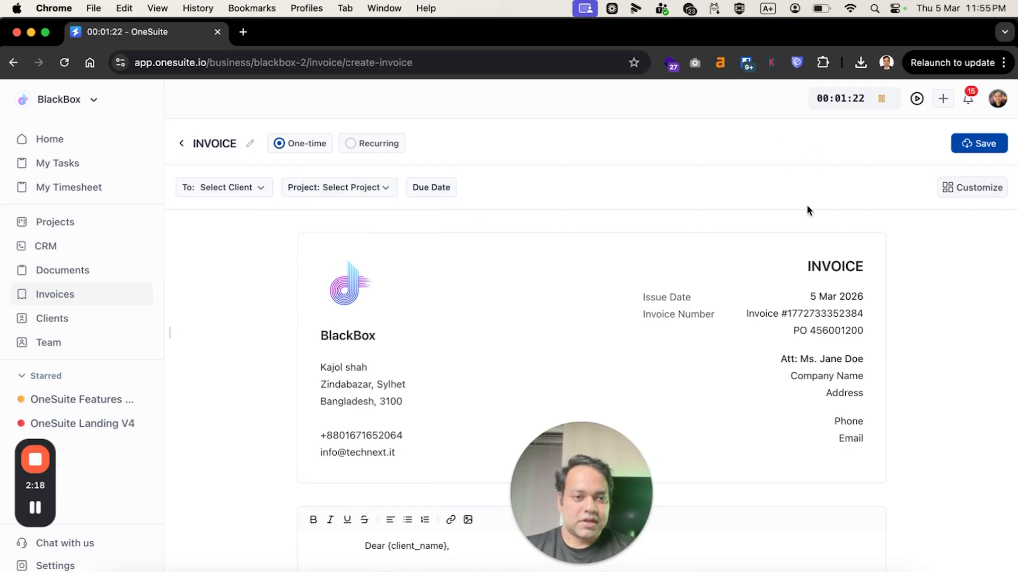
Stop the running timer and save the tracked time entry.
click(916, 100)
click(964, 134)
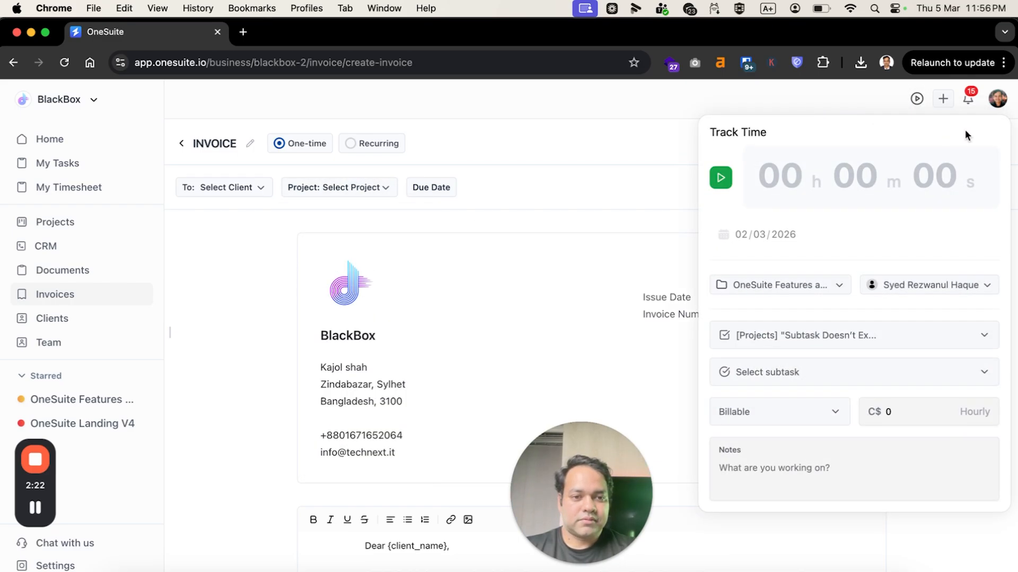
Assign the invoice to the OneSuite Development project and the client Suvangkar Associates.
click(351, 188)
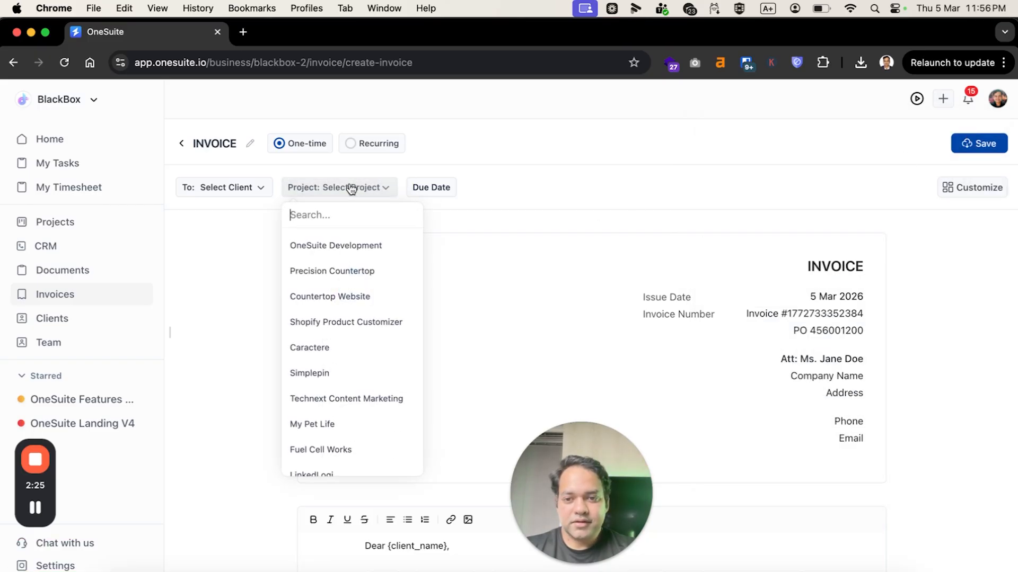
click(336, 247)
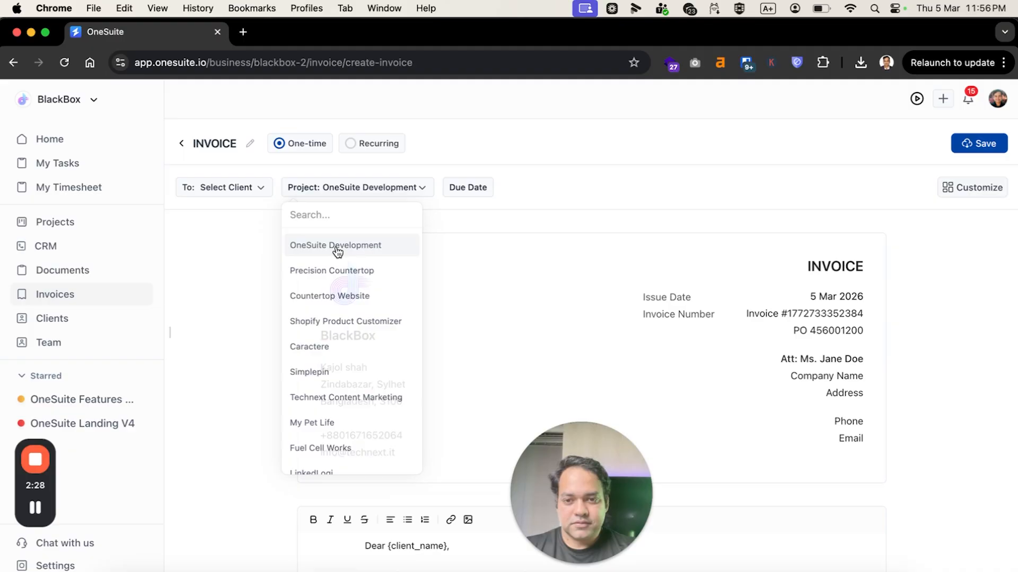
scroll(251, 271, down, 5)
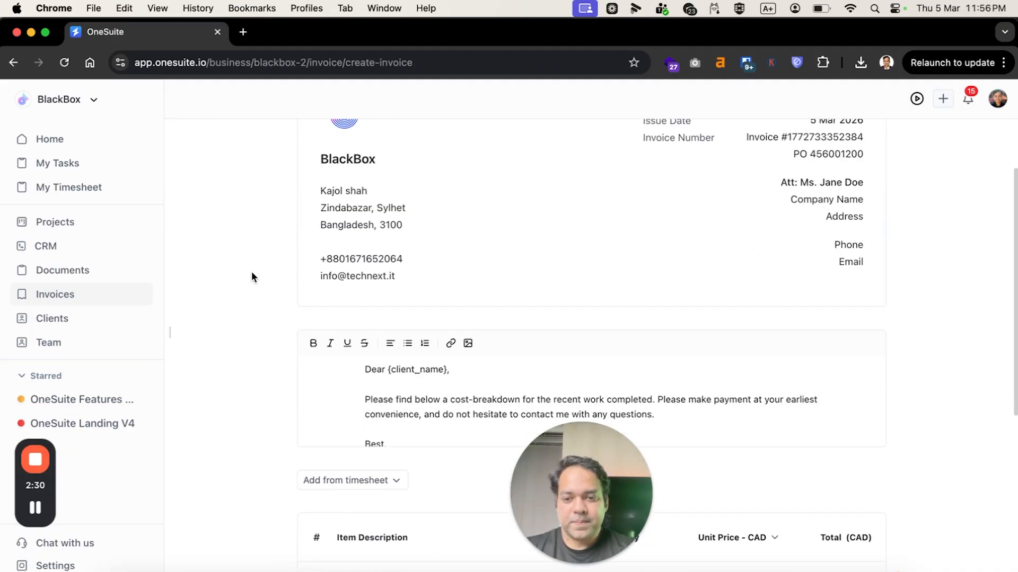
scroll(244, 233, up, 5)
click(227, 187)
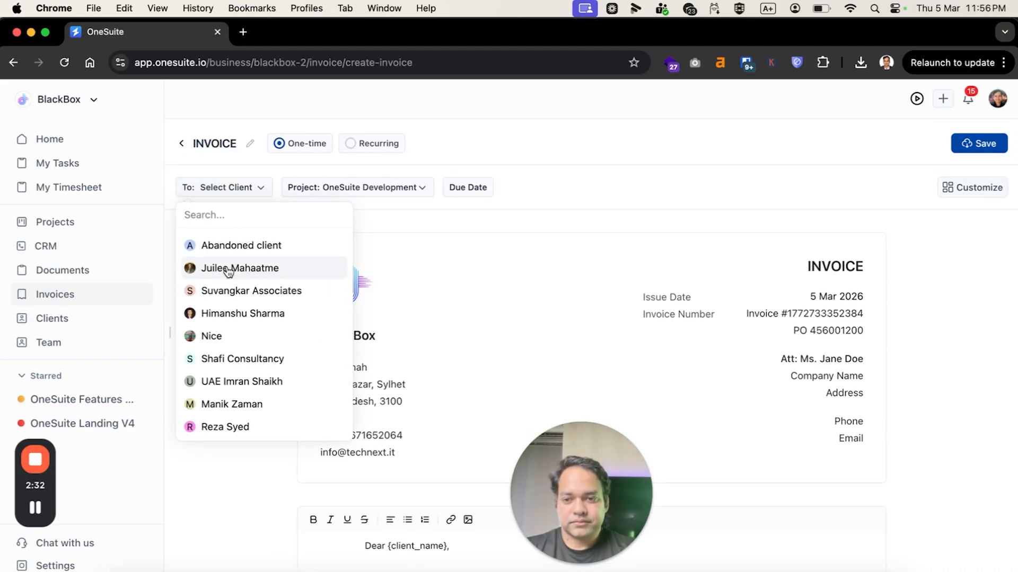
click(223, 291)
Choose March 1 to March 6, 2026 as the date range for adding timesheet entries to the invoice.
scroll(223, 295, down, 10)
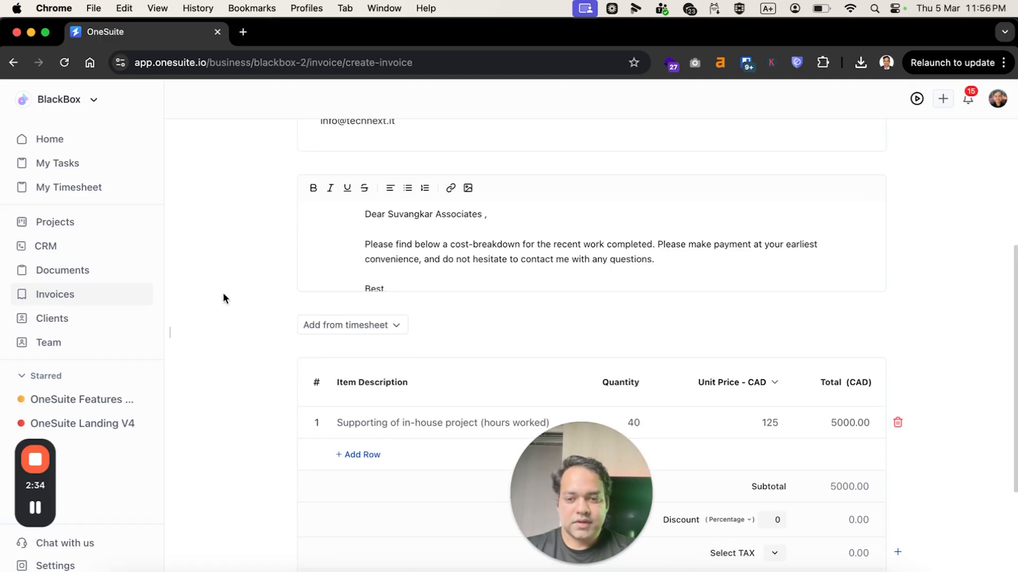
scroll(323, 191, up, 1)
click(327, 189)
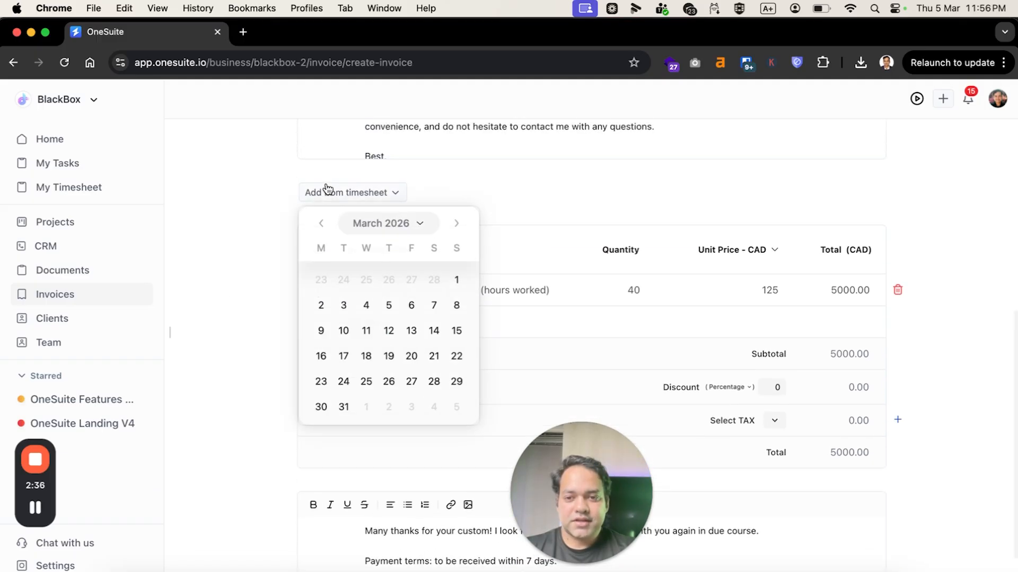
click(457, 281)
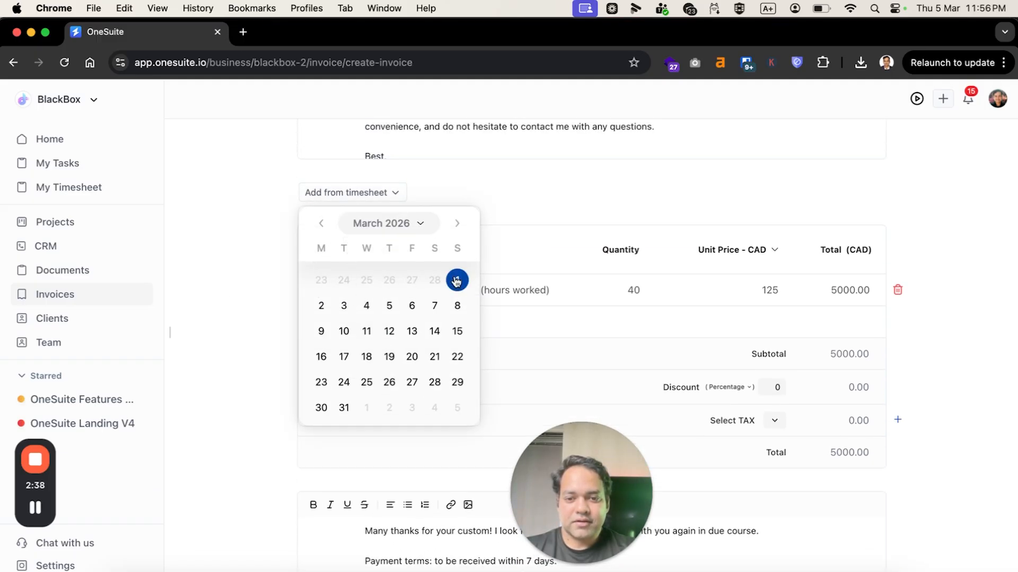
click(411, 306)
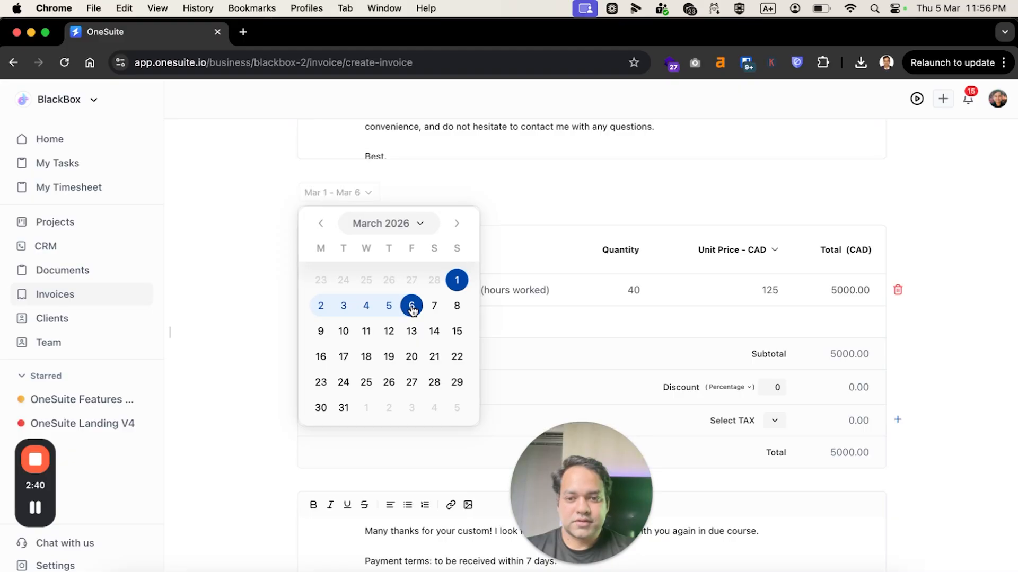
Recheck the invoice's timesheet date range and the project selected for it.
click(536, 203)
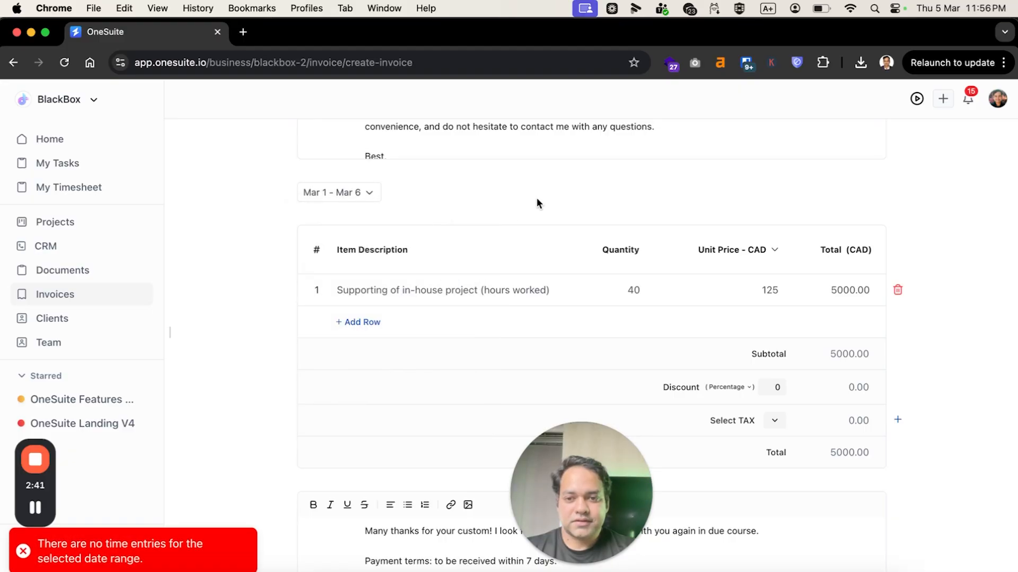
click(359, 198)
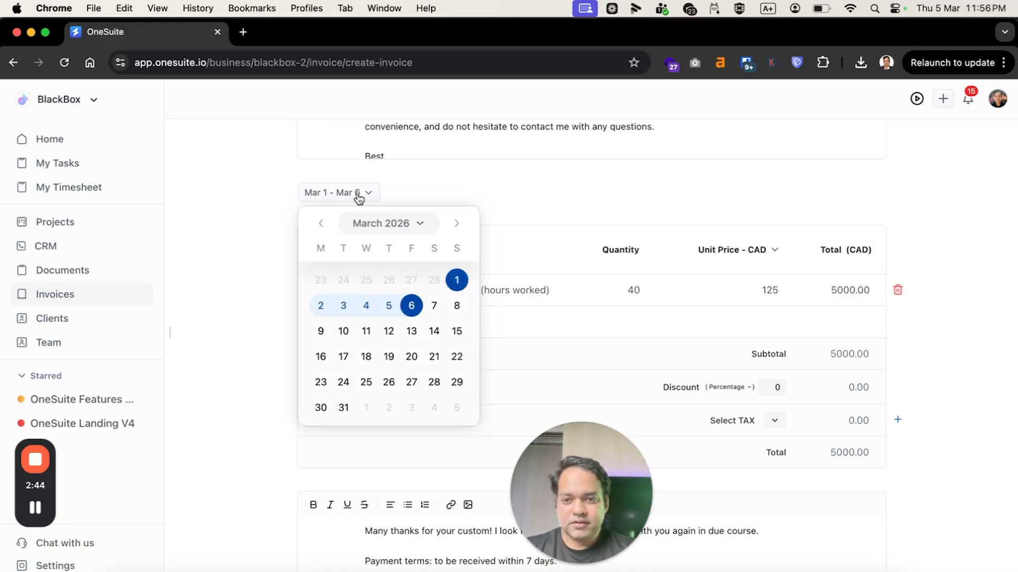
click(358, 197)
scroll(359, 199, up, 1)
scroll(358, 199, up, 1)
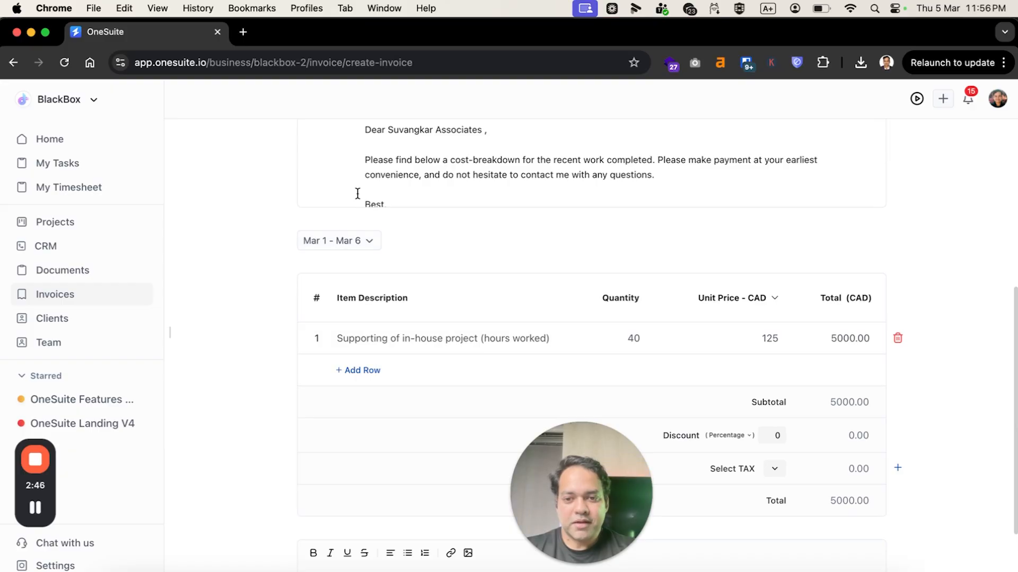
click(347, 246)
scroll(346, 245, up, 8)
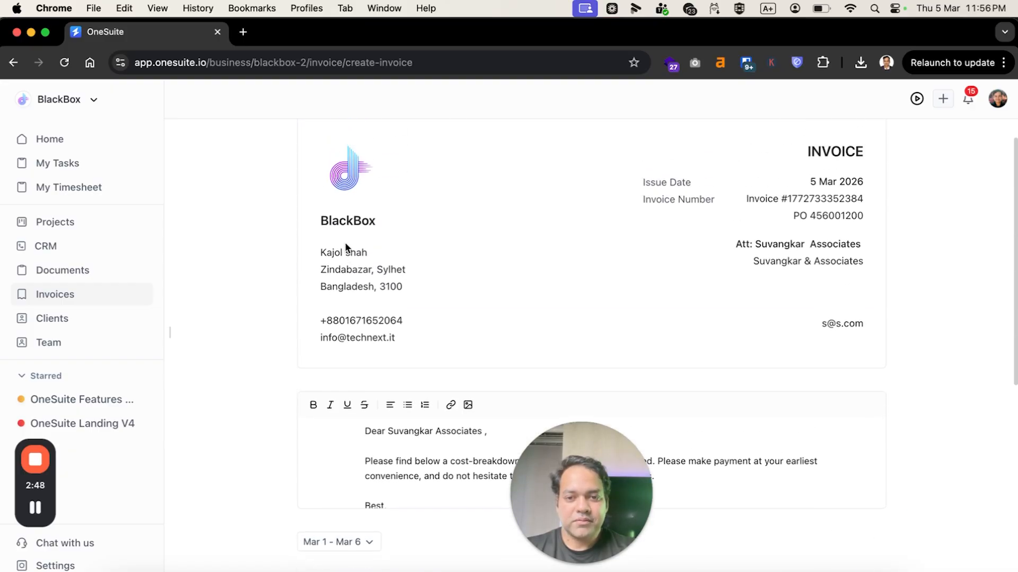
click(340, 189)
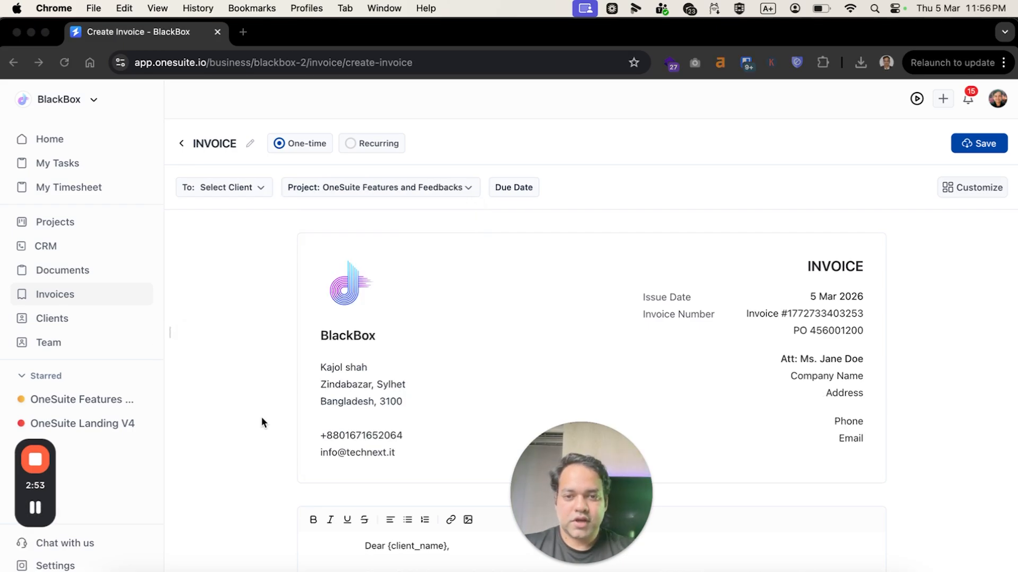
Add the timesheet entries from March 1 to March 6, 2026 to the invoice and check that row's breakdown.
scroll(262, 416, down, 7)
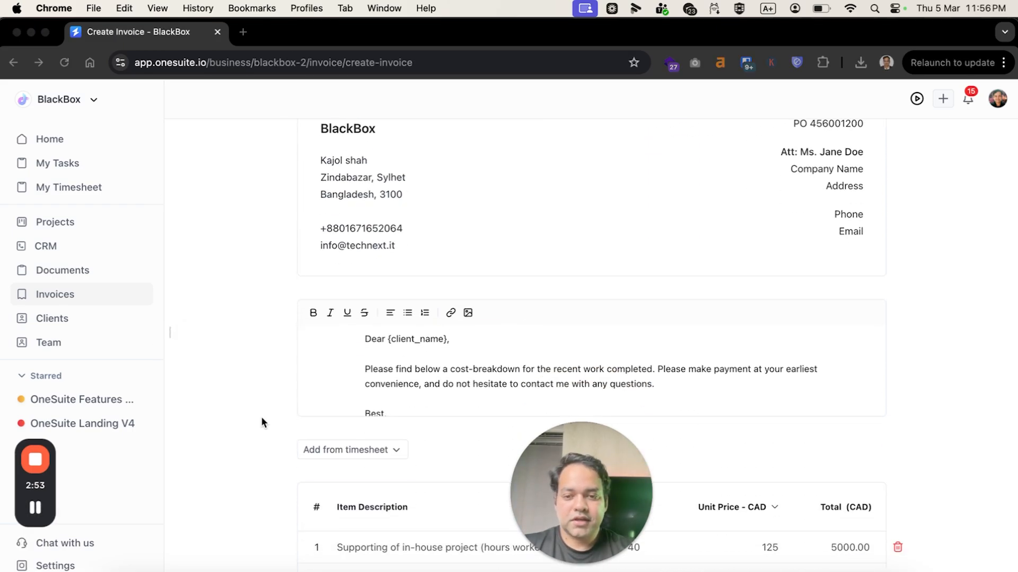
click(324, 302)
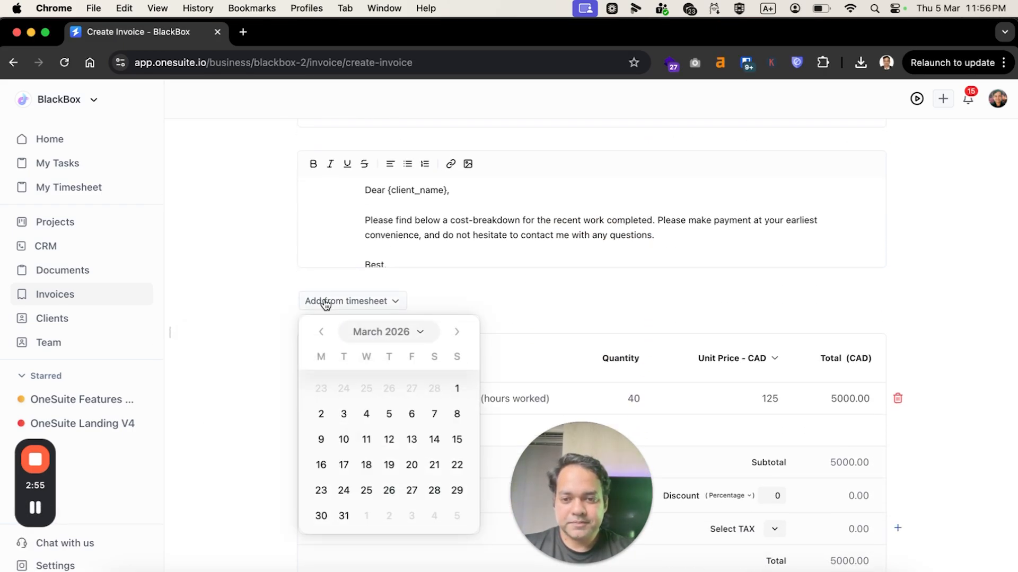
click(457, 388)
click(412, 414)
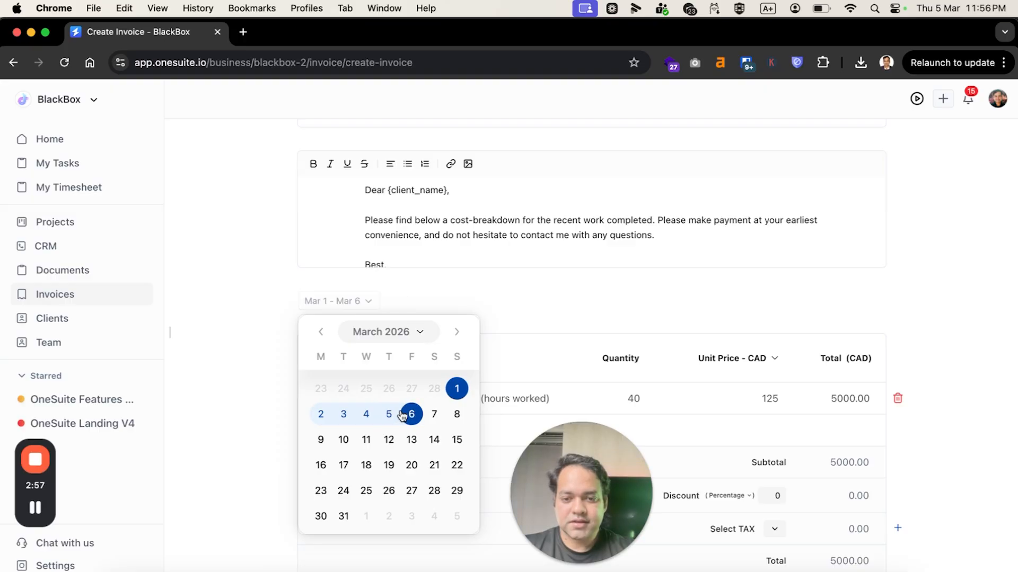
scroll(482, 371, down, 3)
scroll(481, 366, down, 2)
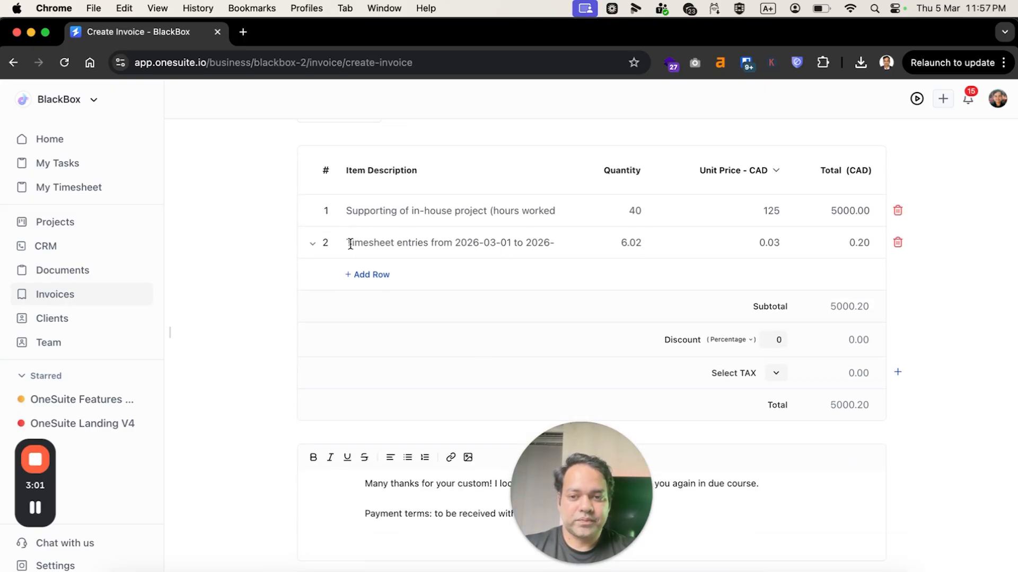
click(313, 247)
click(313, 247)
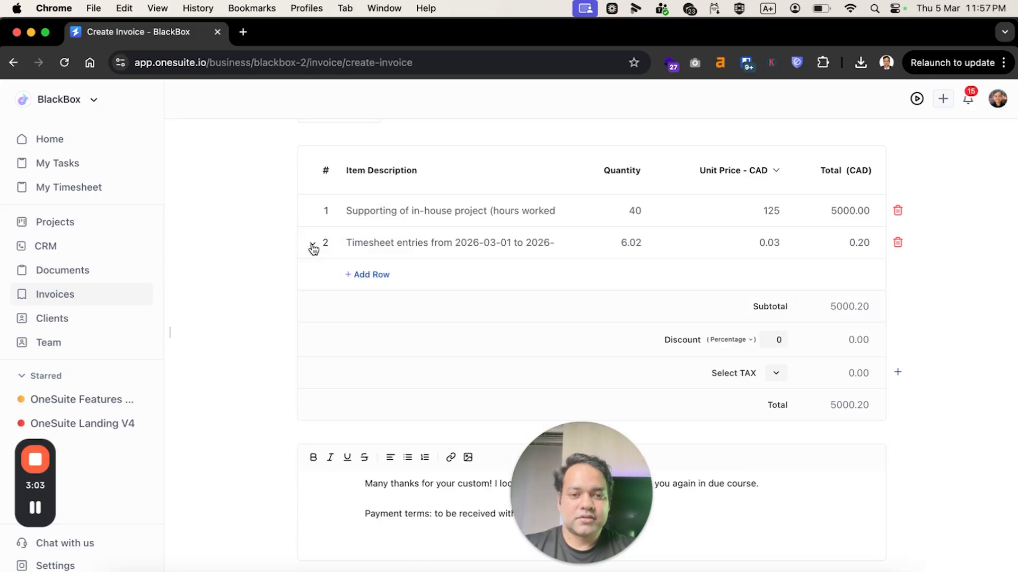
Set the draft time entry's status to Approved in My Timesheet.
click(94, 189)
scroll(742, 243, right, 10)
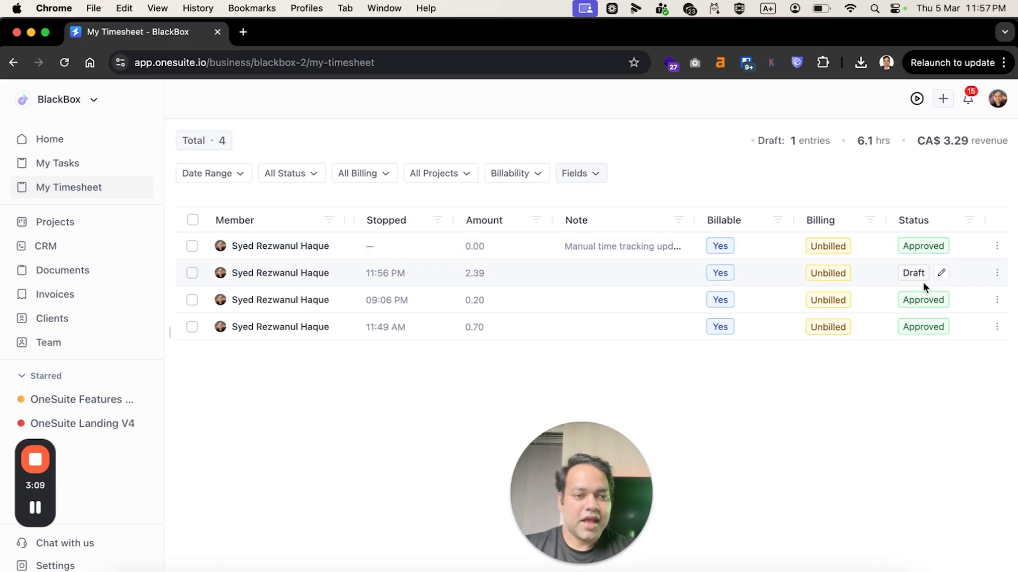
click(939, 276)
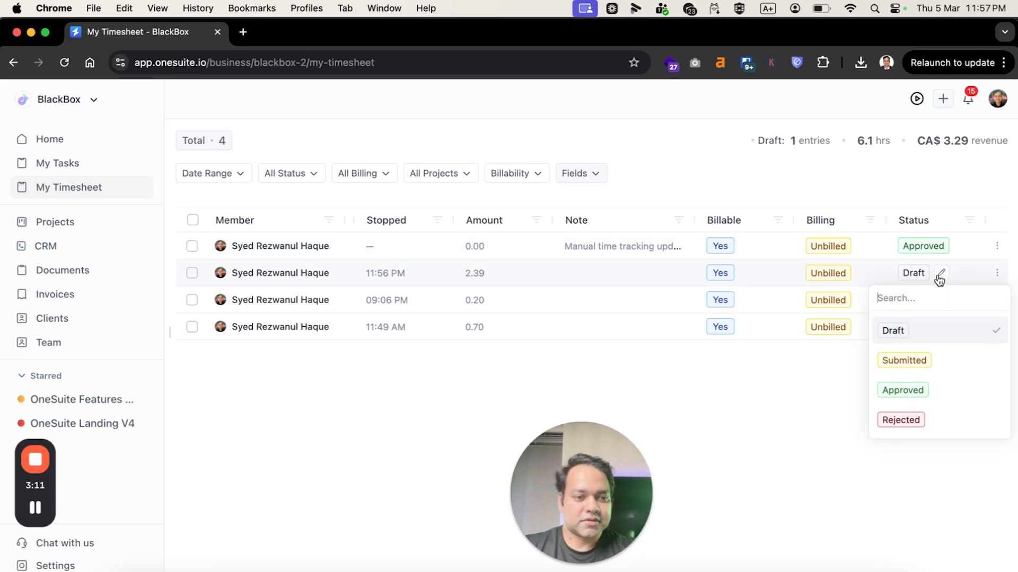
click(904, 391)
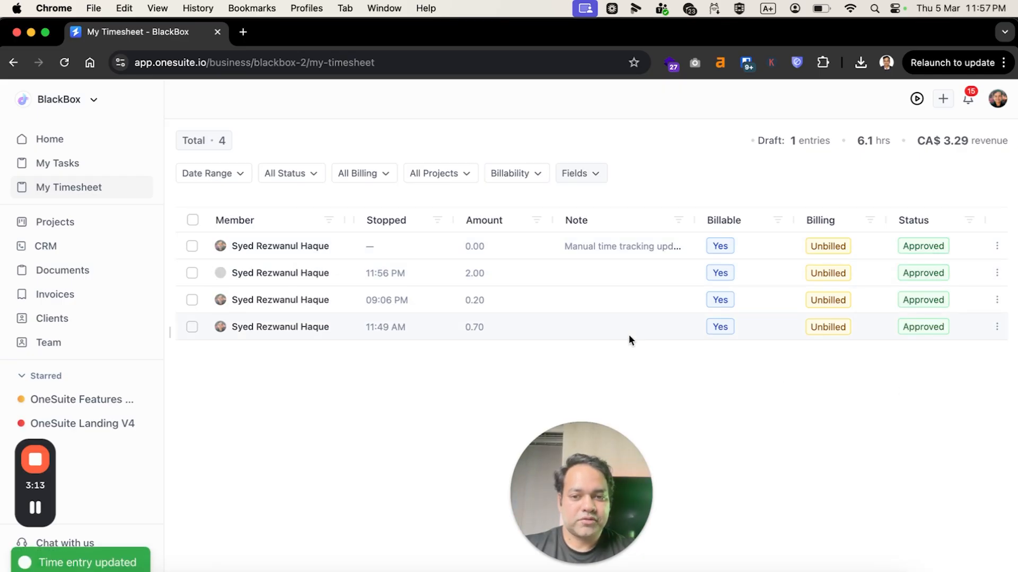
scroll(535, 302, left, 10)
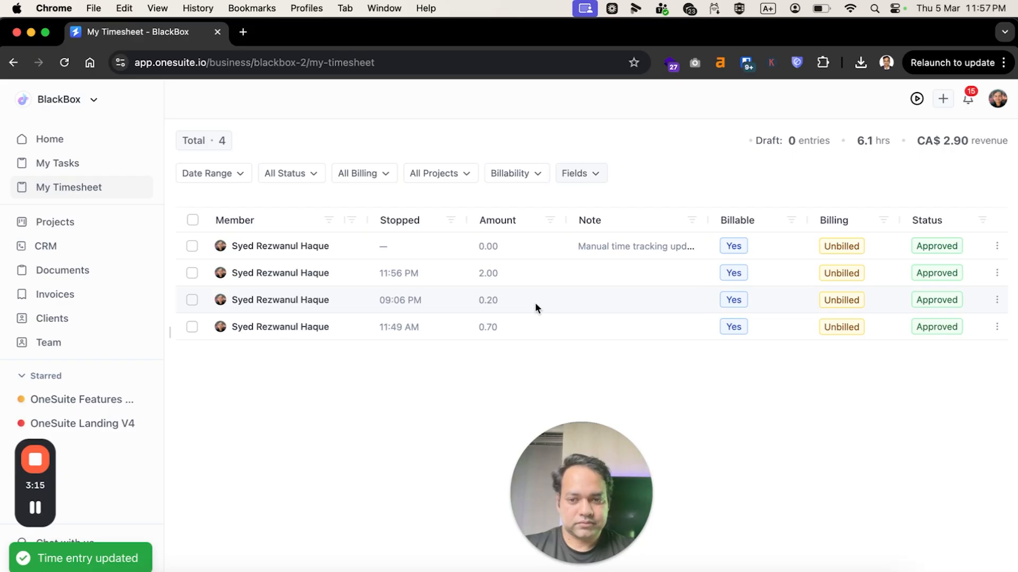
Start a new invoice and assign it to the OneSuite Features and Feedbacks project.
click(78, 298)
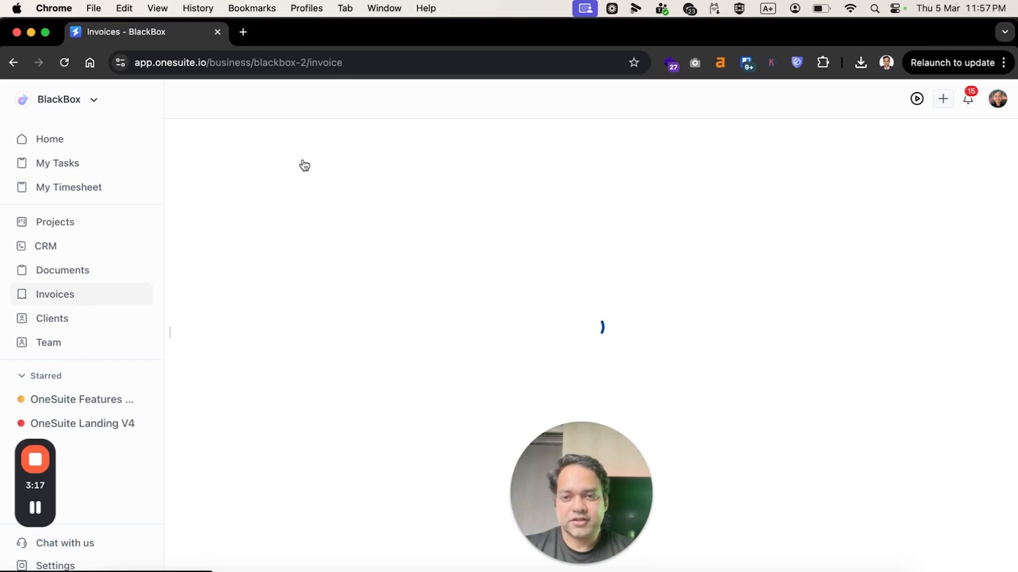
click(301, 140)
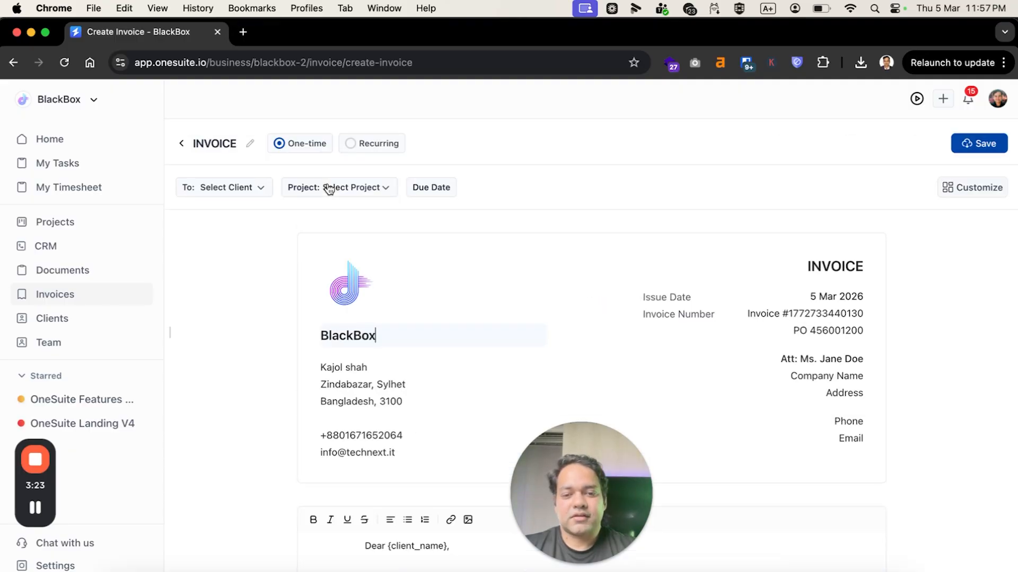
click(329, 187)
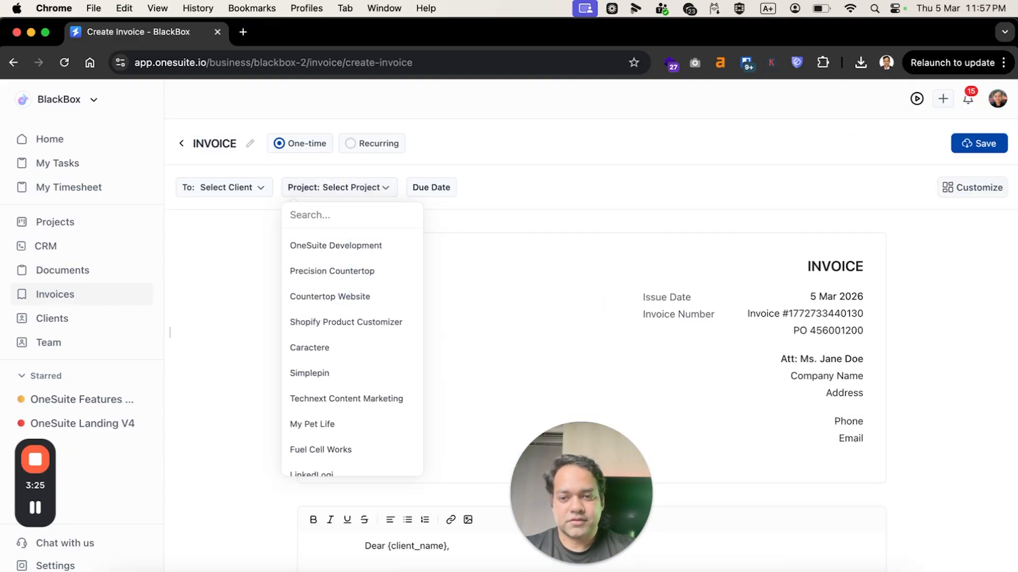
text(fea)
click(326, 250)
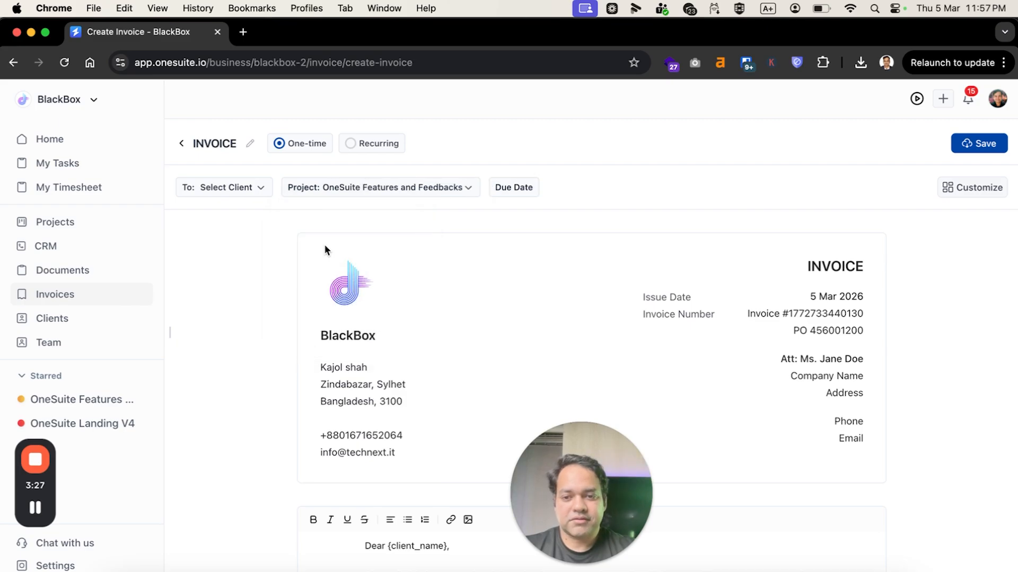
Add the timesheet entries from March 1 to March 5, 2026 to the invoice.
scroll(459, 345, down, 7)
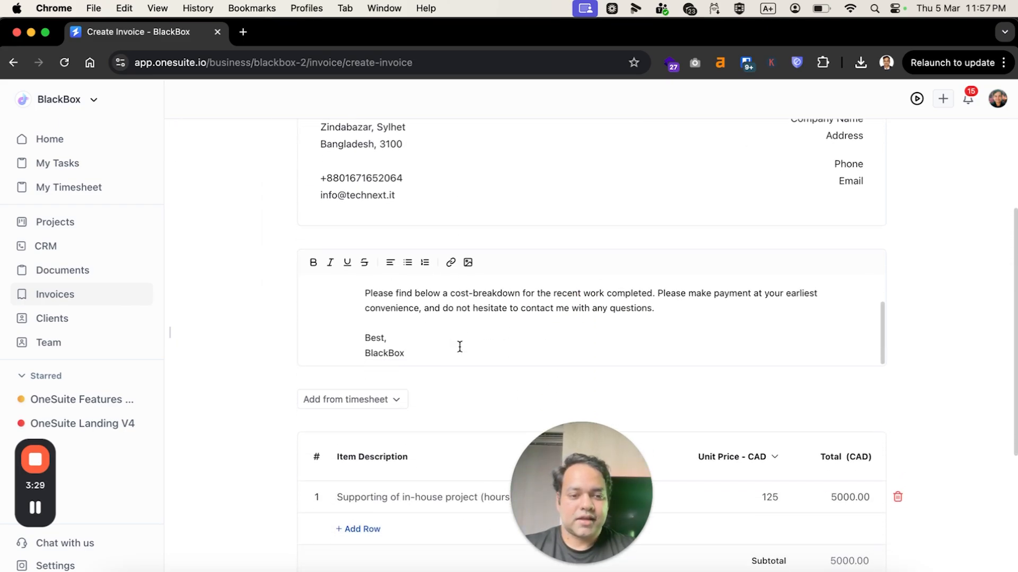
scroll(413, 318, down, 2)
click(364, 212)
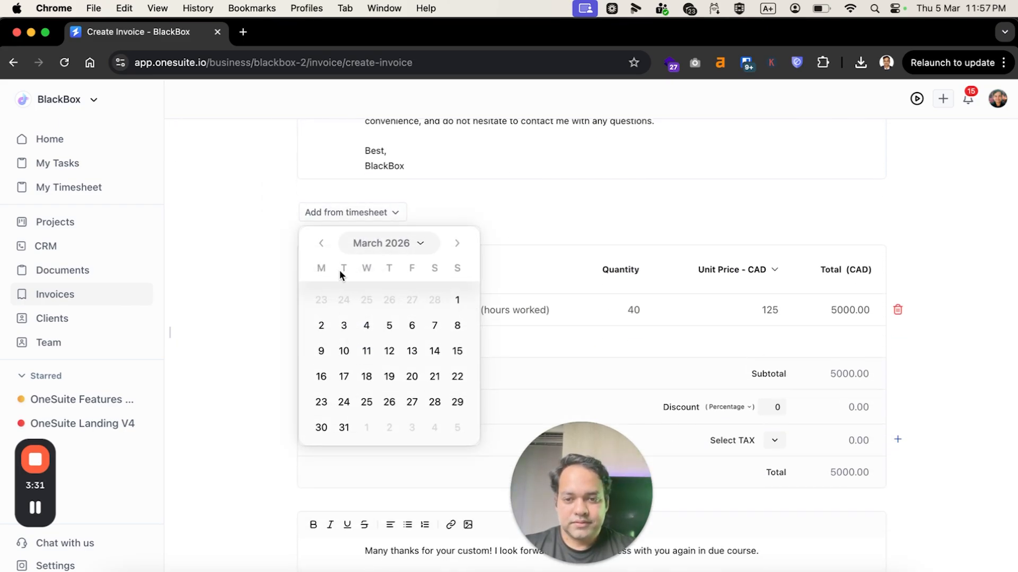
click(457, 300)
click(389, 326)
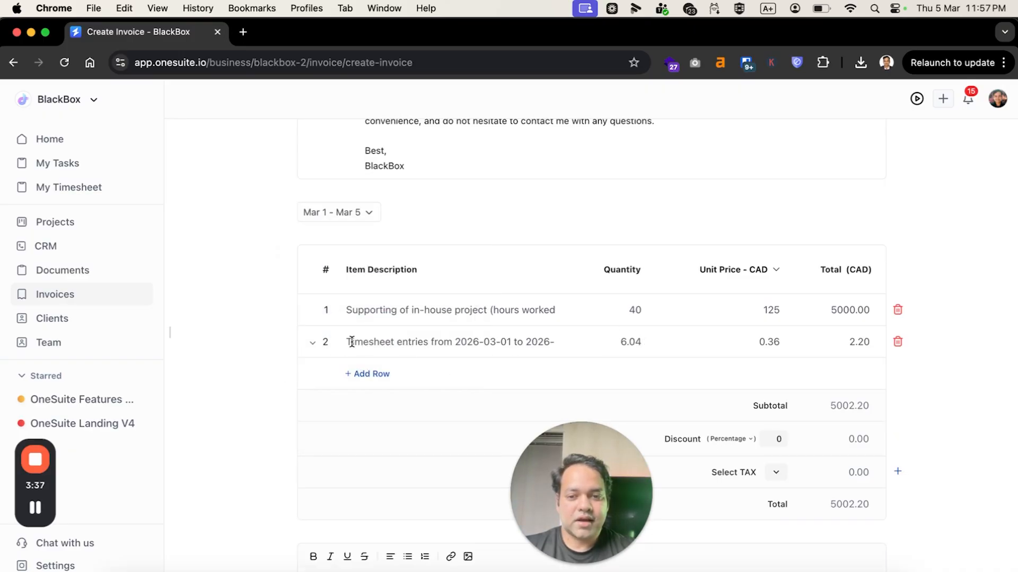
Expand the timesheet entries row on the invoice and examine its individual time entries and amounts.
click(313, 345)
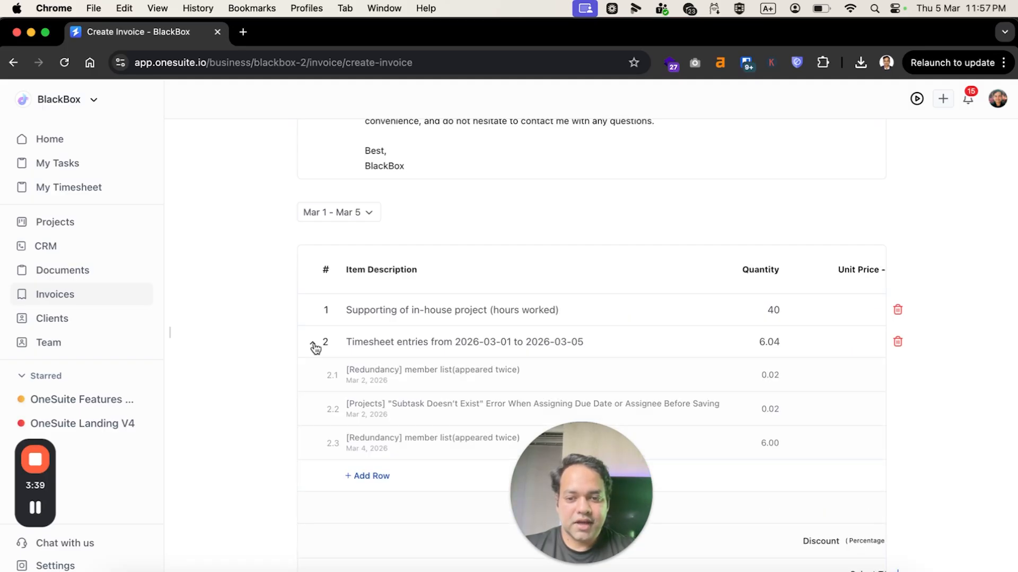
scroll(381, 397, down, 3)
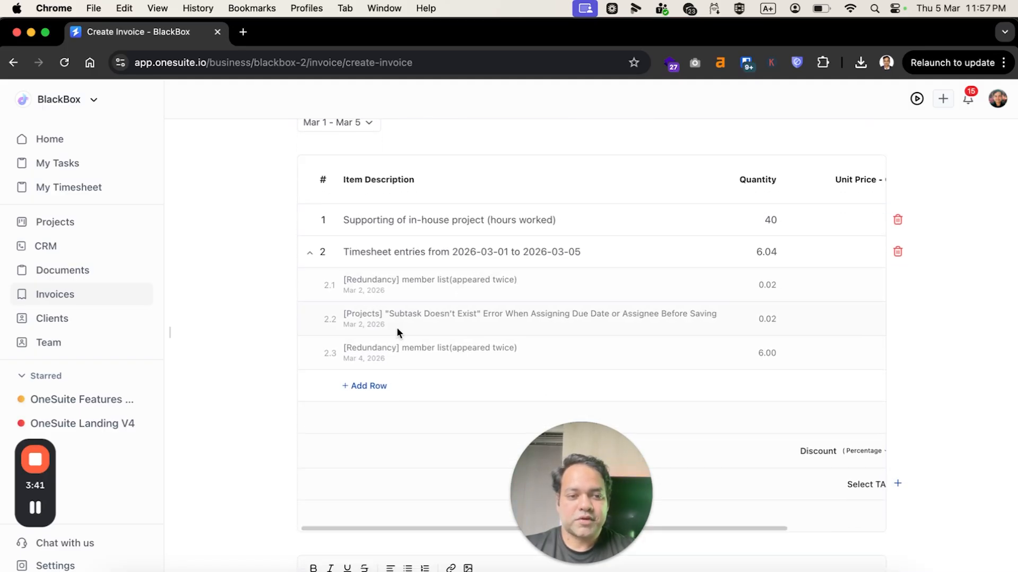
scroll(396, 328, right, 3)
scroll(397, 327, left, 3)
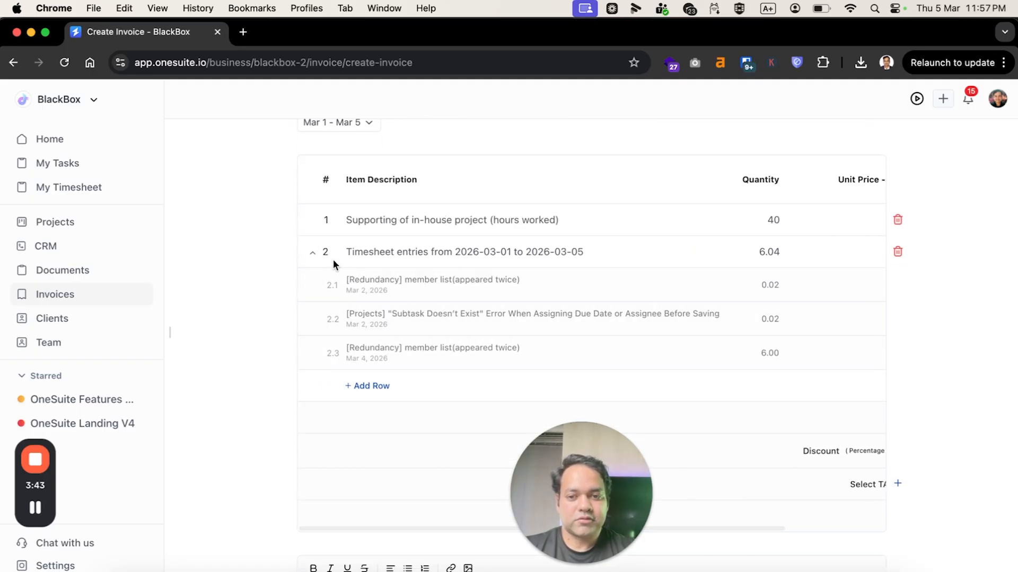
Select Suvangkar Associates as the invoice's client and save the invoice.
scroll(316, 257, up, 10)
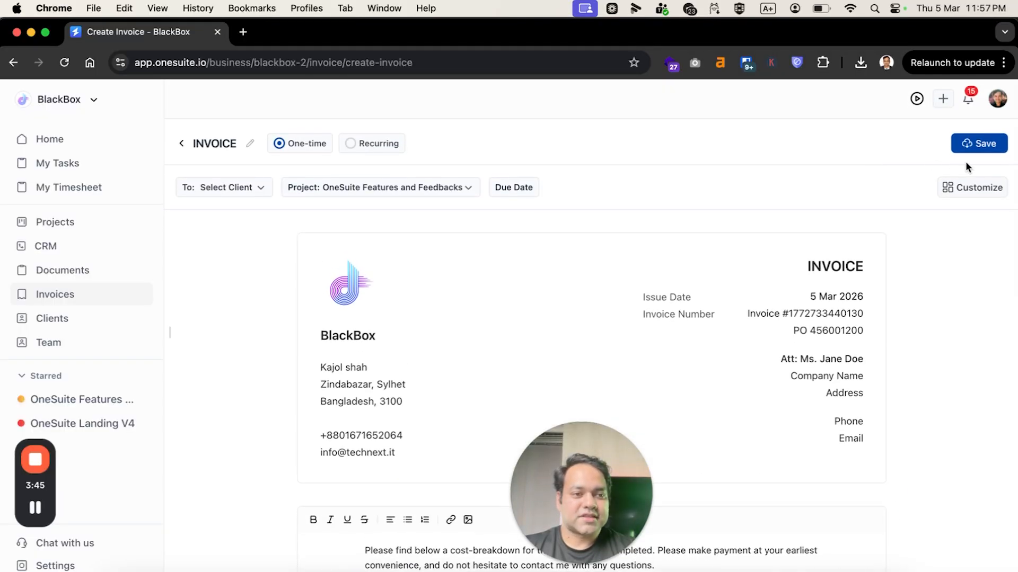
click(978, 147)
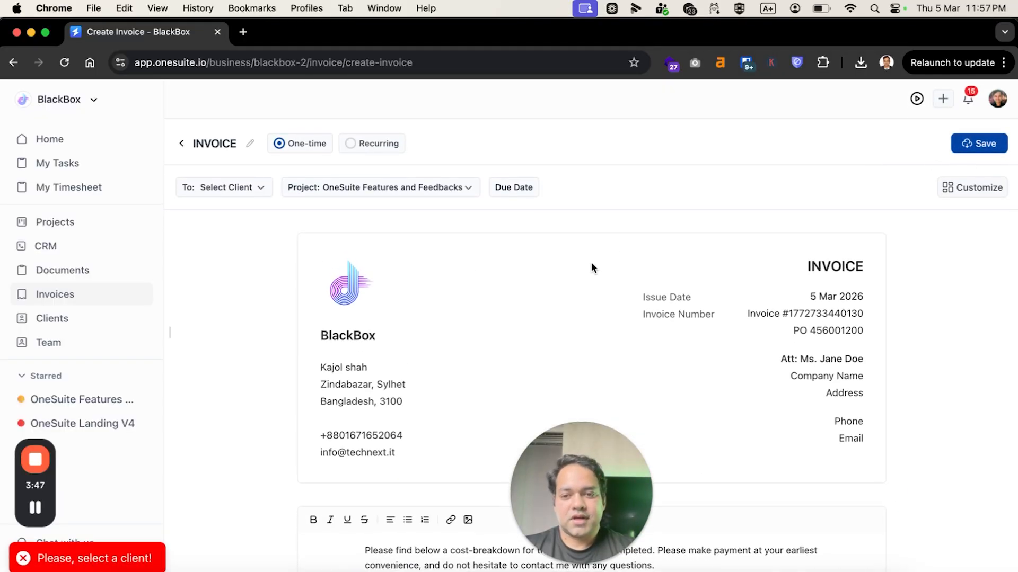
click(245, 189)
click(255, 228)
click(979, 146)
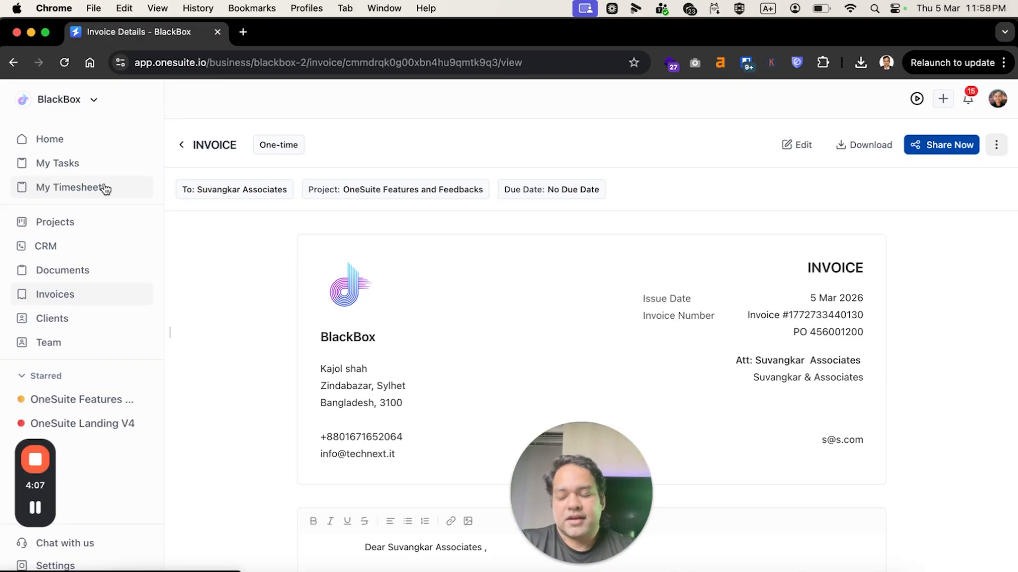
Open the "Compare table winner column should re-check for every footer compare pages" task in the OneSuite Landing V4 project.
click(95, 220)
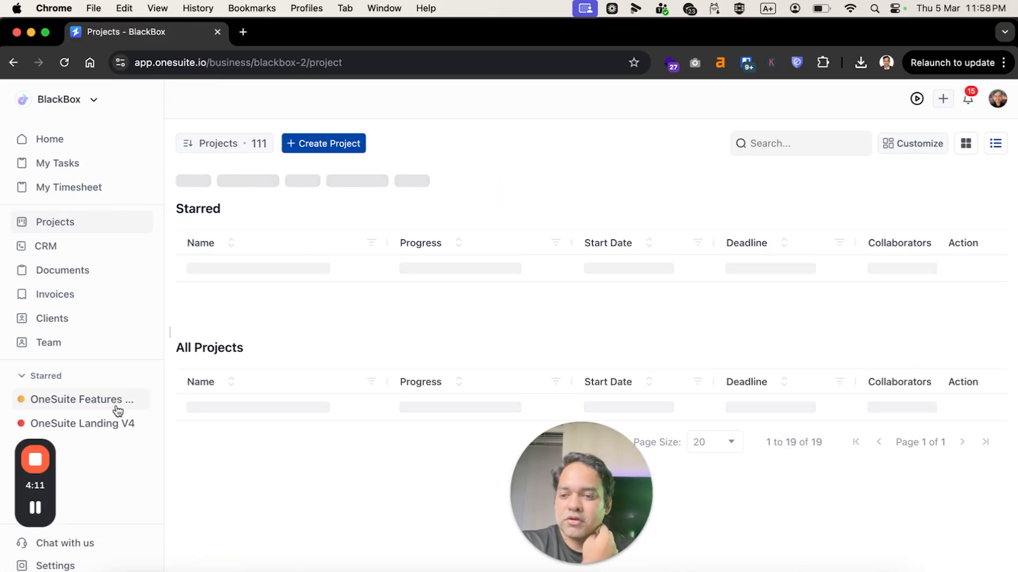
click(113, 406)
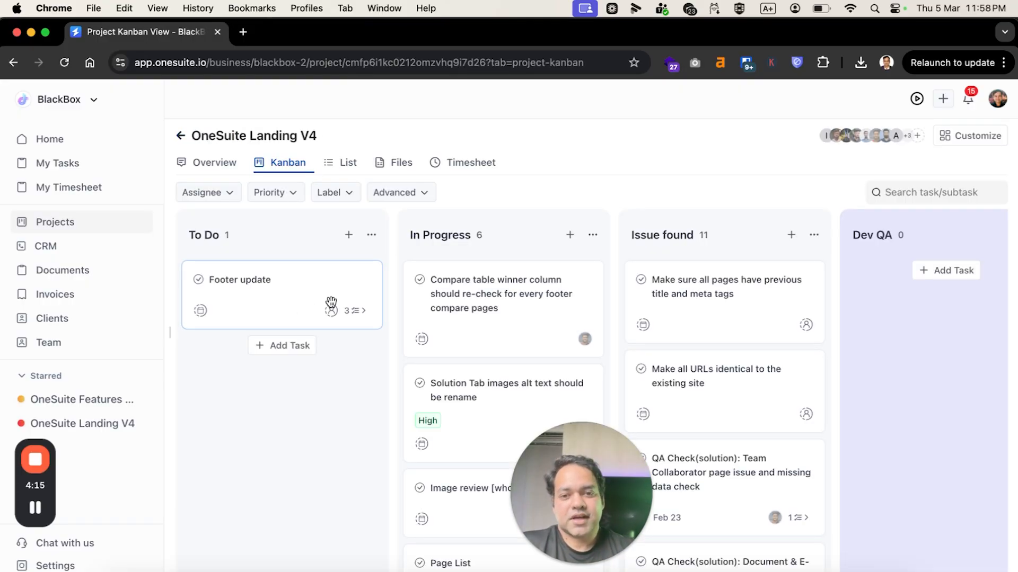
click(457, 303)
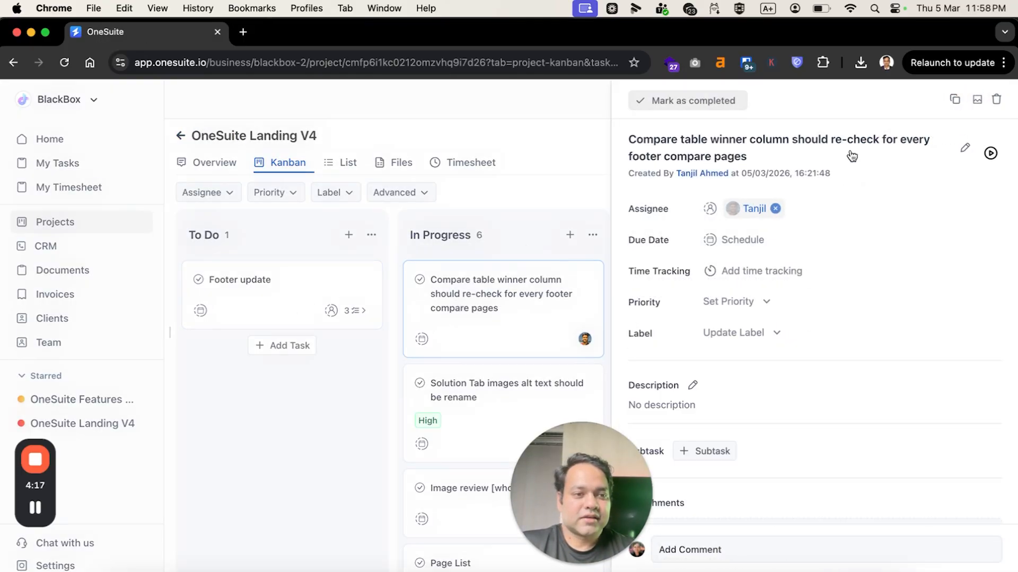
Start a billable timer on the compare table task, then discard the timer entry and close the task.
click(991, 154)
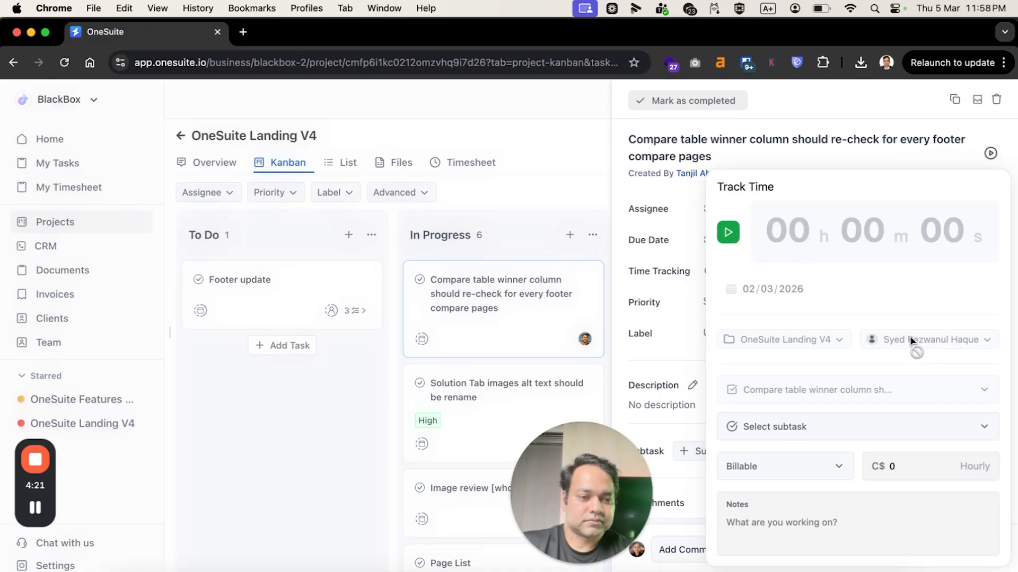
click(727, 233)
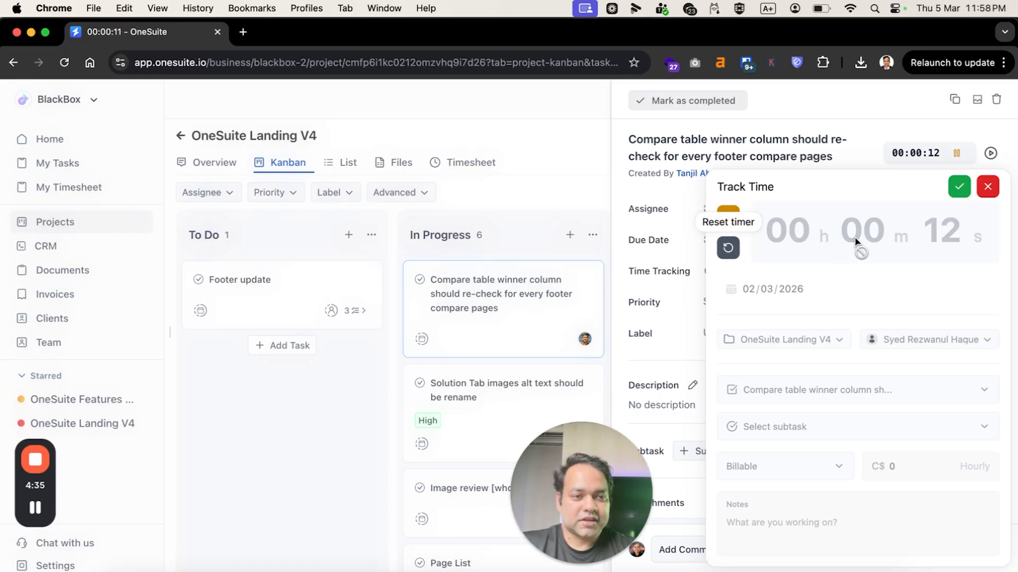
click(987, 187)
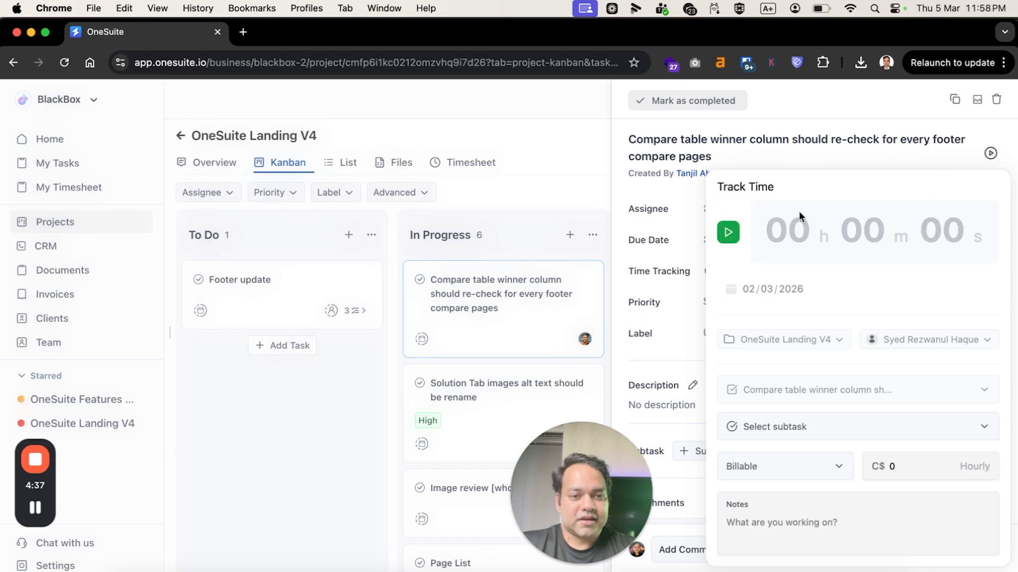
click(504, 257)
Open the "Smart features to run both... section card title and description missing with figma" subtask of the Team Collaborator QA check task.
scroll(689, 316, down, 5)
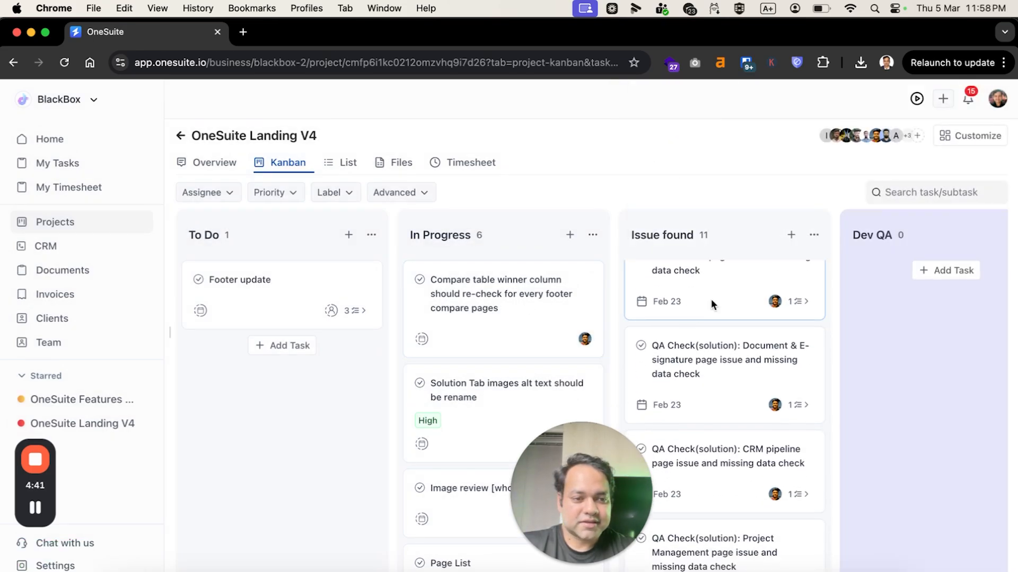
click(711, 301)
scroll(829, 457, down, 3)
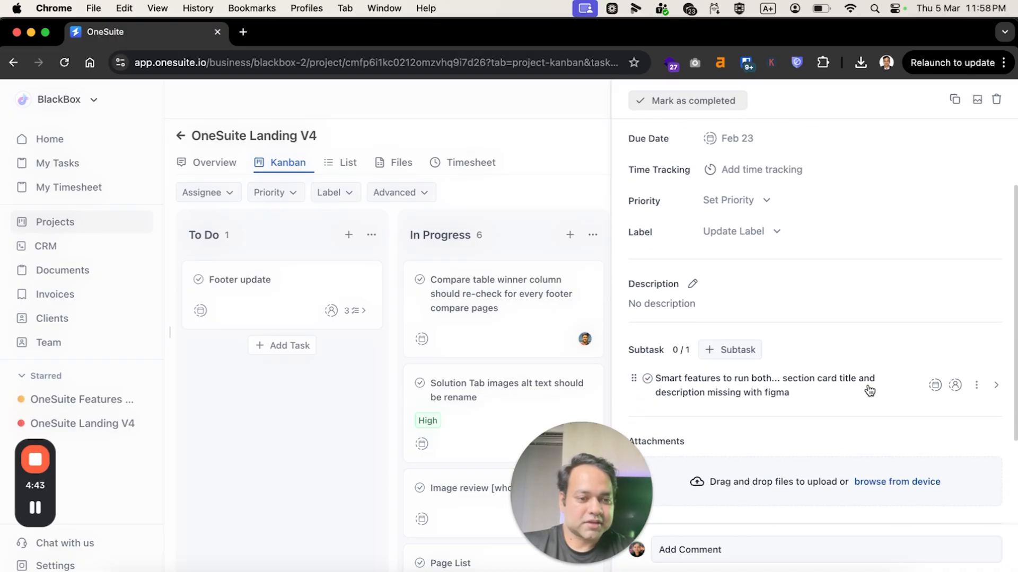
click(995, 386)
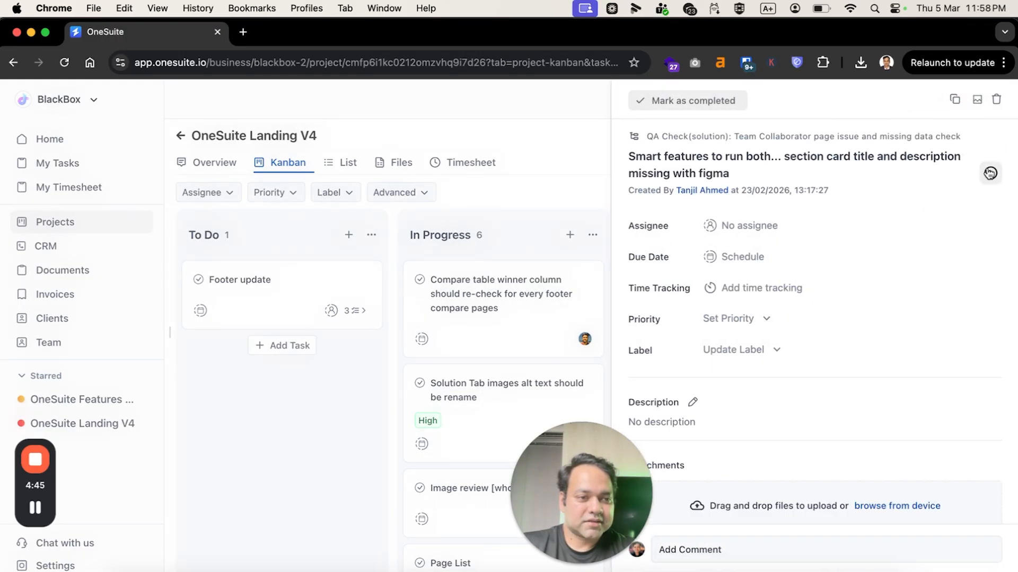
Start a billable timer on the Smart features subtask and close its details.
click(991, 175)
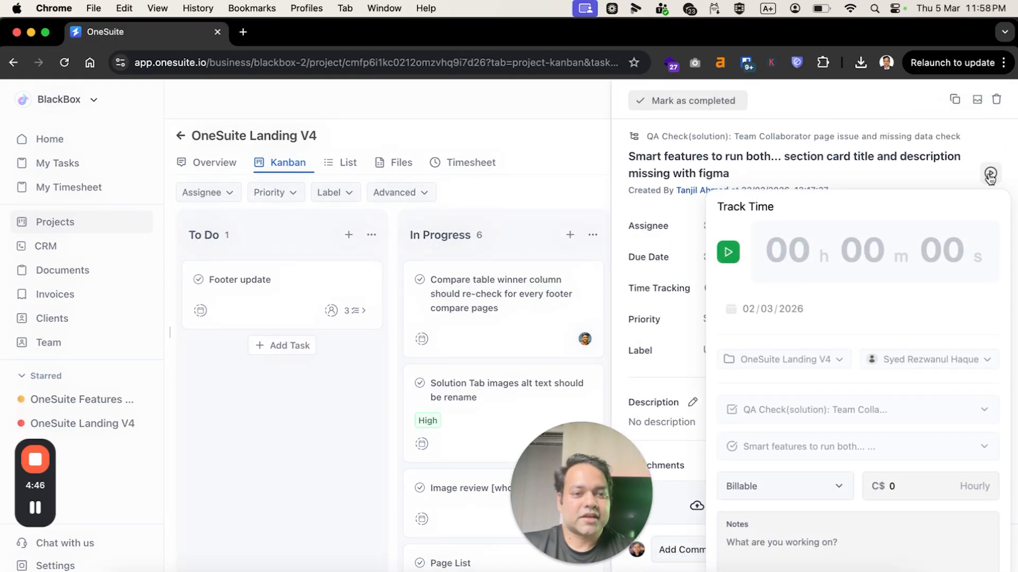
click(727, 254)
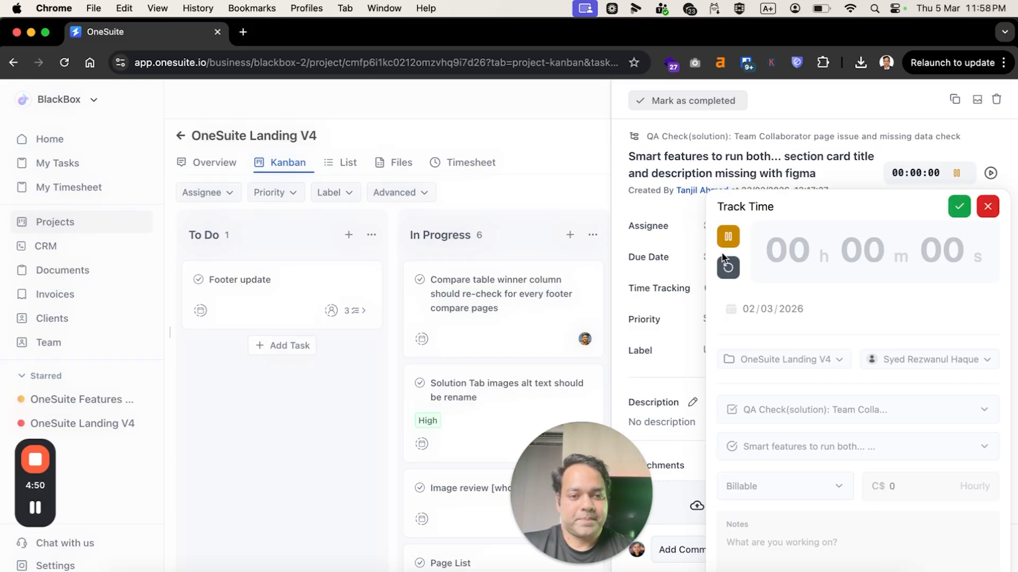
click(506, 162)
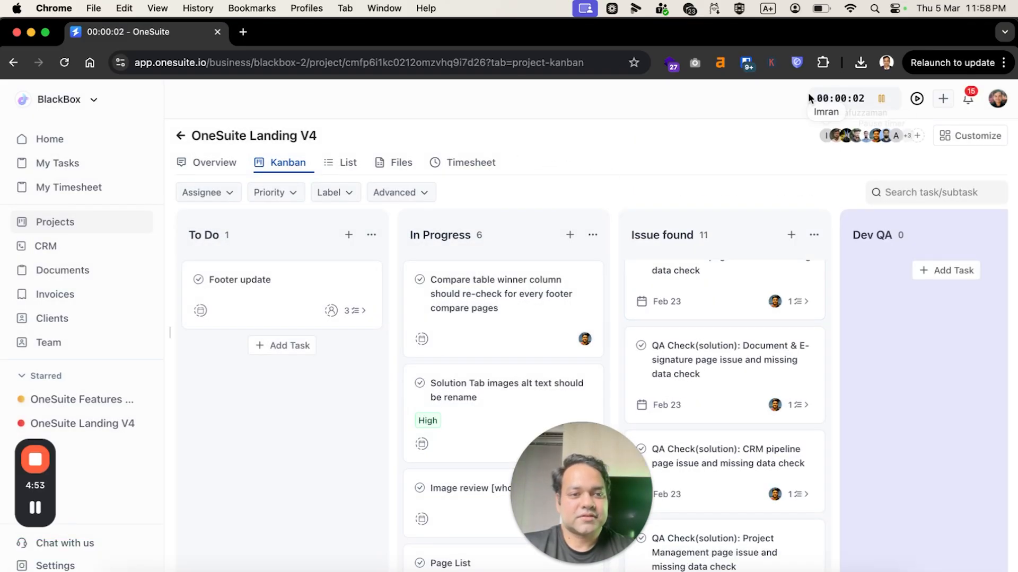
Open the running timer's time tracking details from the project board and discard the timer entry.
click(917, 99)
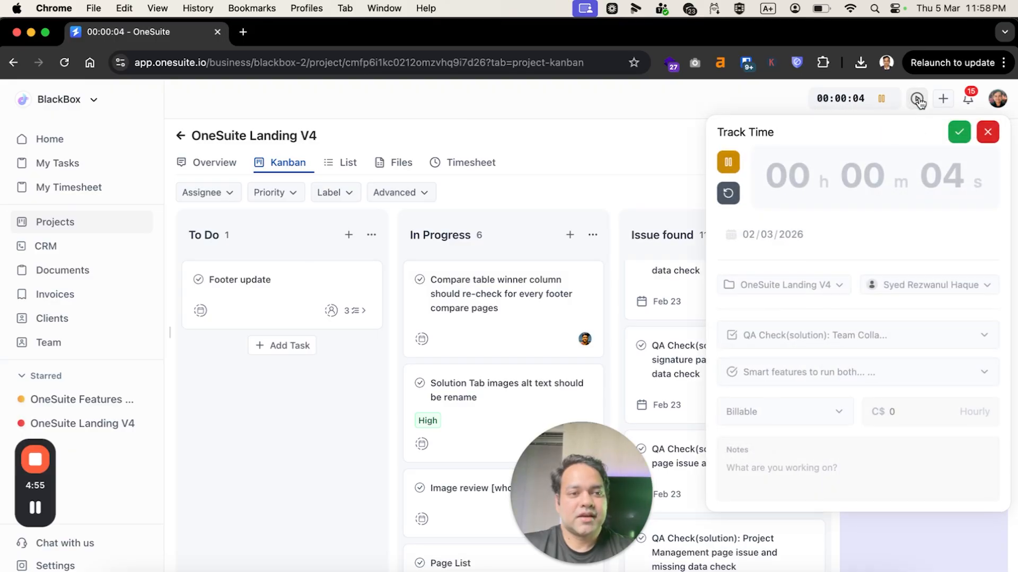
click(959, 133)
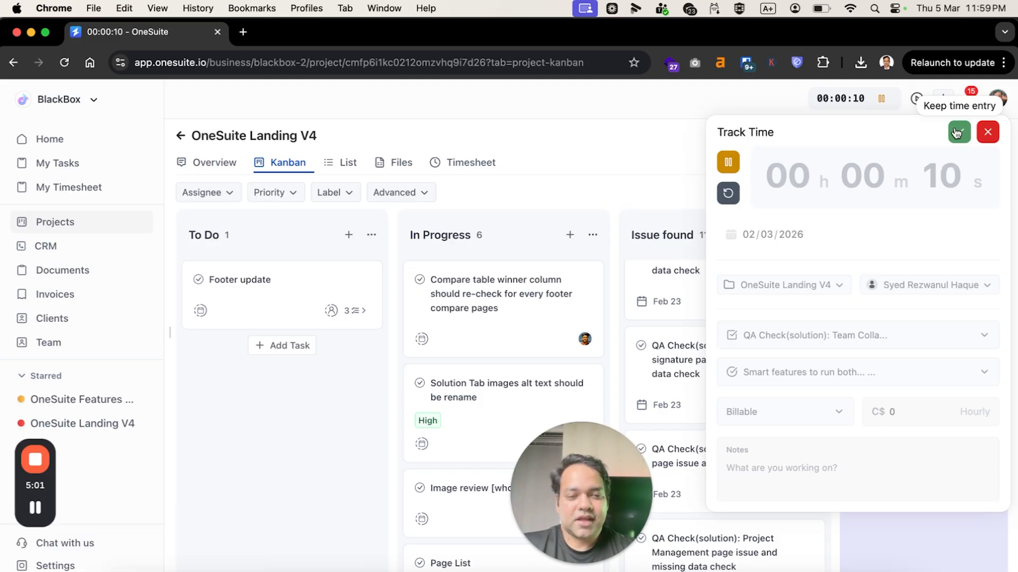
click(956, 132)
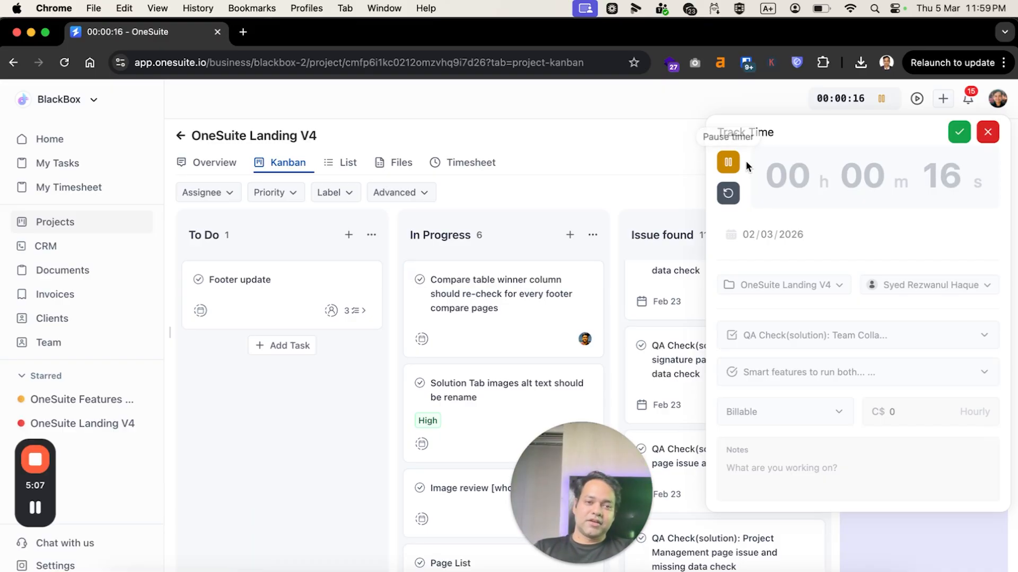
click(985, 139)
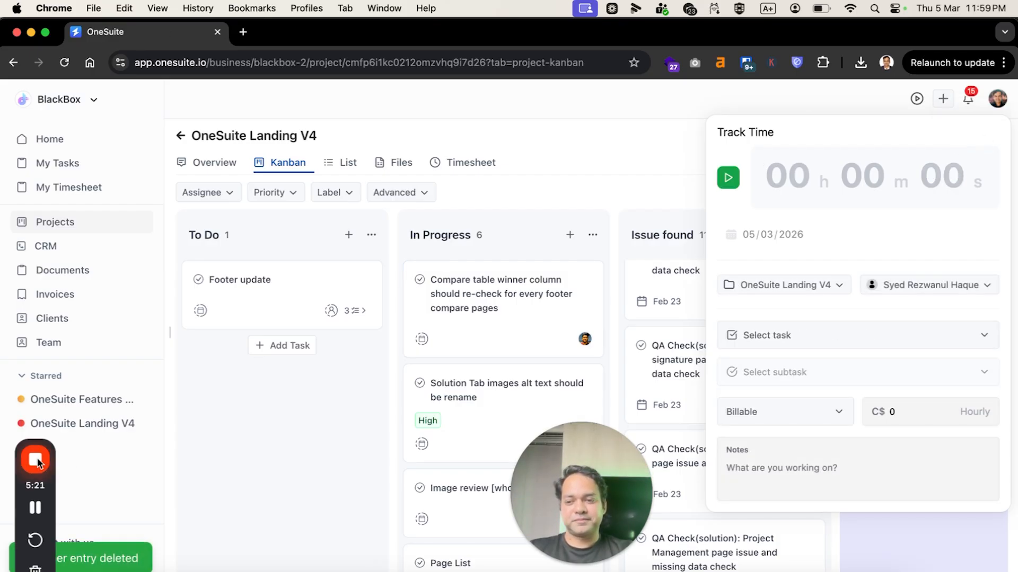